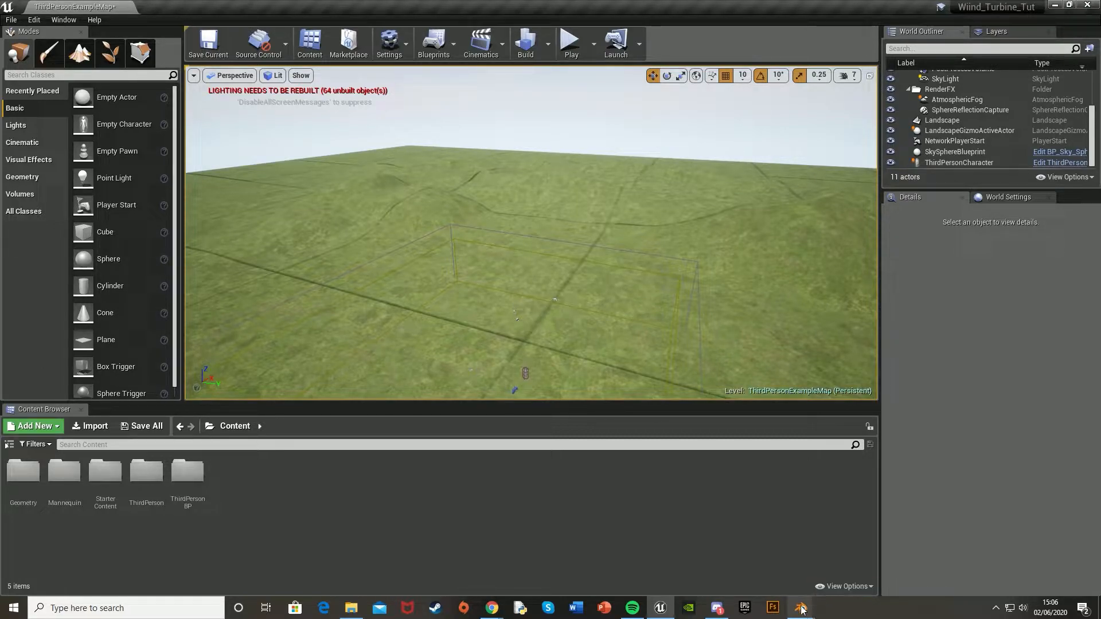
# Step: Switch to the Wind Turbine.blend window in Blender and move the Blades object down along Z towards the world origin
pyautogui.moveTo(801, 608)
pyautogui.click(752, 562)
pyautogui.moveTo(547, 367); pyautogui.dragTo(545, 309, button='middle')
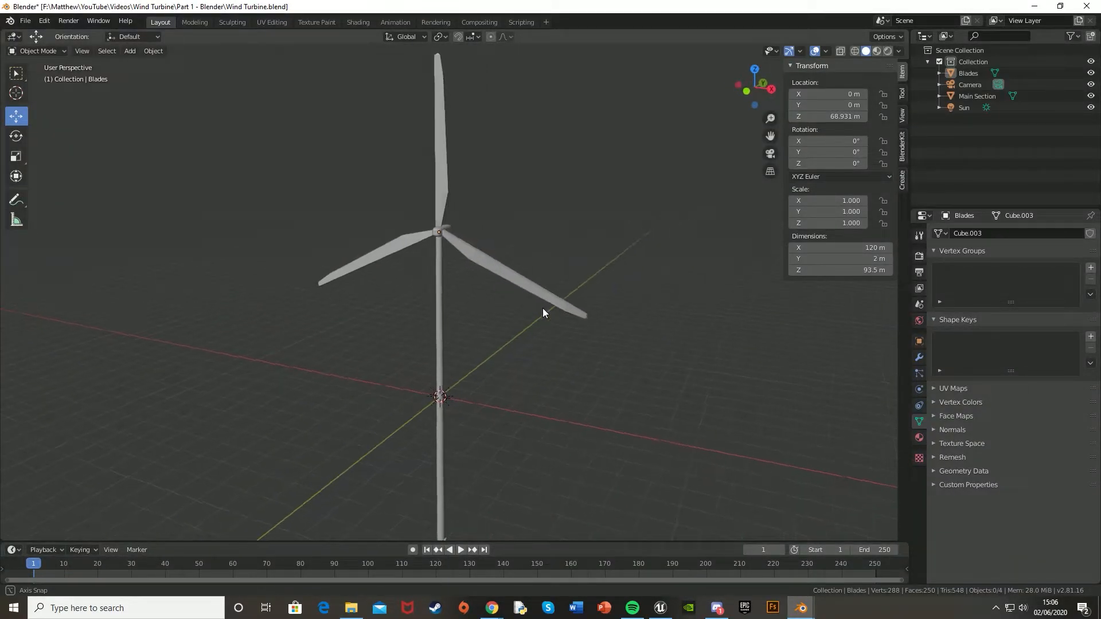
pyautogui.click(445, 188)
pyautogui.moveTo(442, 190); pyautogui.dragTo(432, 362)
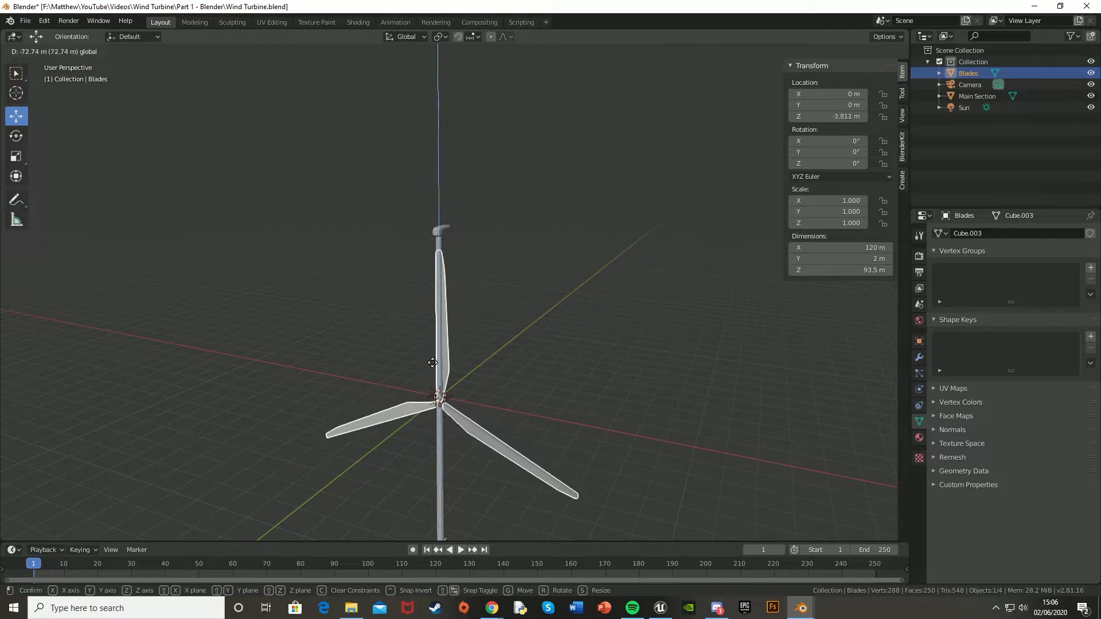
# Step: In front view, move the Blades object along Z to bring its centre close to the world origin, at about -0.02 m
pyautogui.press('KP_1')
pyautogui.scroll(4, 433, 363)
pyautogui.keyDown('shift'); pyautogui.moveTo(433, 364); pyautogui.dragTo(499, 89, button='middle'); pyautogui.keyUp('shift')
pyautogui.scroll(11, 496, 126)
pyautogui.moveTo(468, 318); pyautogui.dragTo(471, 170)
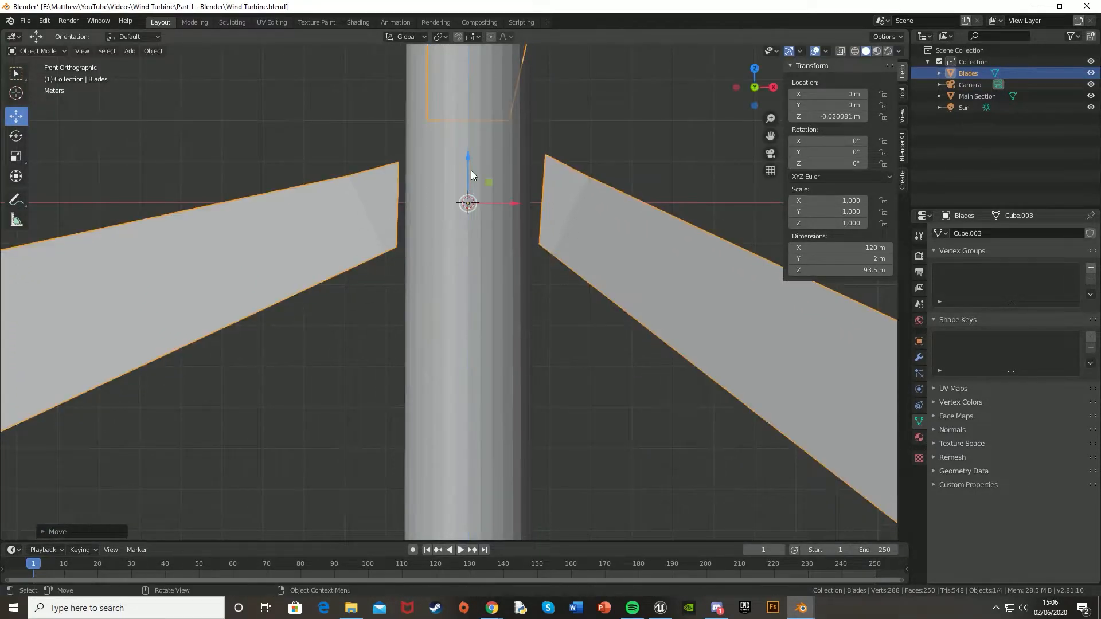
# Step: Fine-tune the Blades object's height along Z to about 0.015 m so its centre sits on the world origin
pyautogui.scroll(1, 475, 188)
pyautogui.scroll(1, 475, 188)
pyautogui.keyDown('shift'); pyautogui.moveTo(474, 195); pyautogui.dragTo(466, 317, button='middle'); pyautogui.keyUp('shift')
pyautogui.scroll(5, 418, 277)
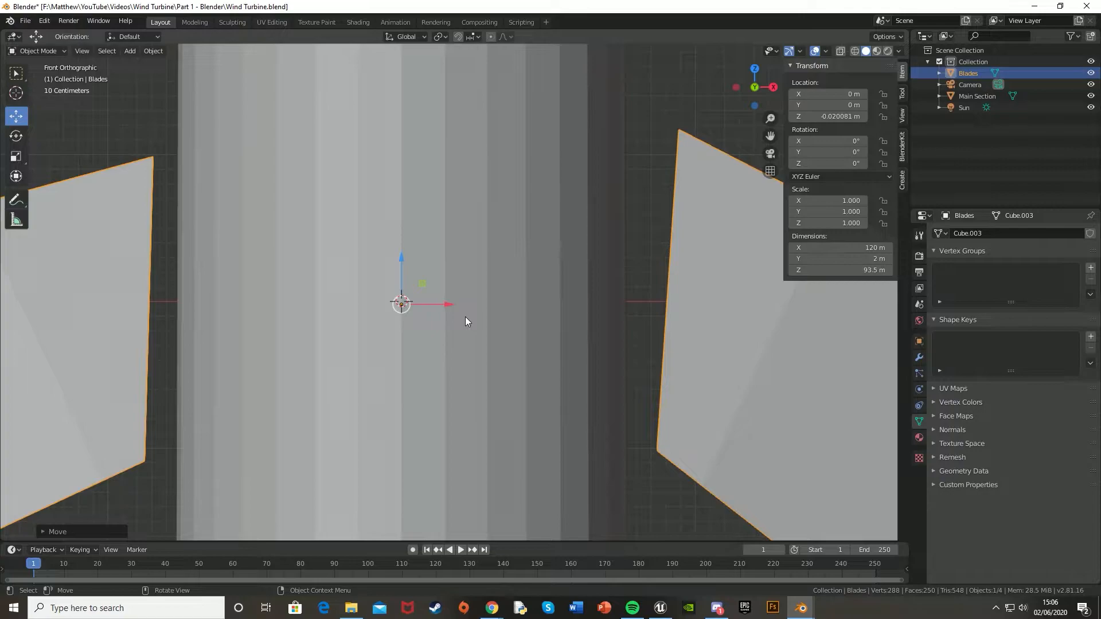
pyautogui.press('g')
pyautogui.press('z')
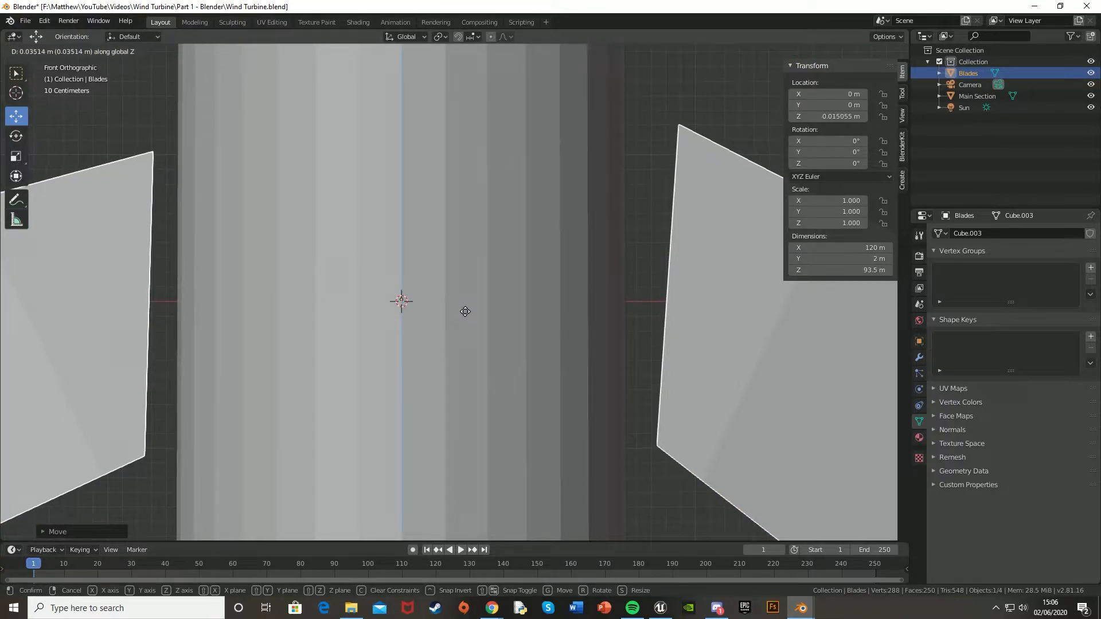
pyautogui.click(465, 312)
pyautogui.scroll(-8, 466, 307)
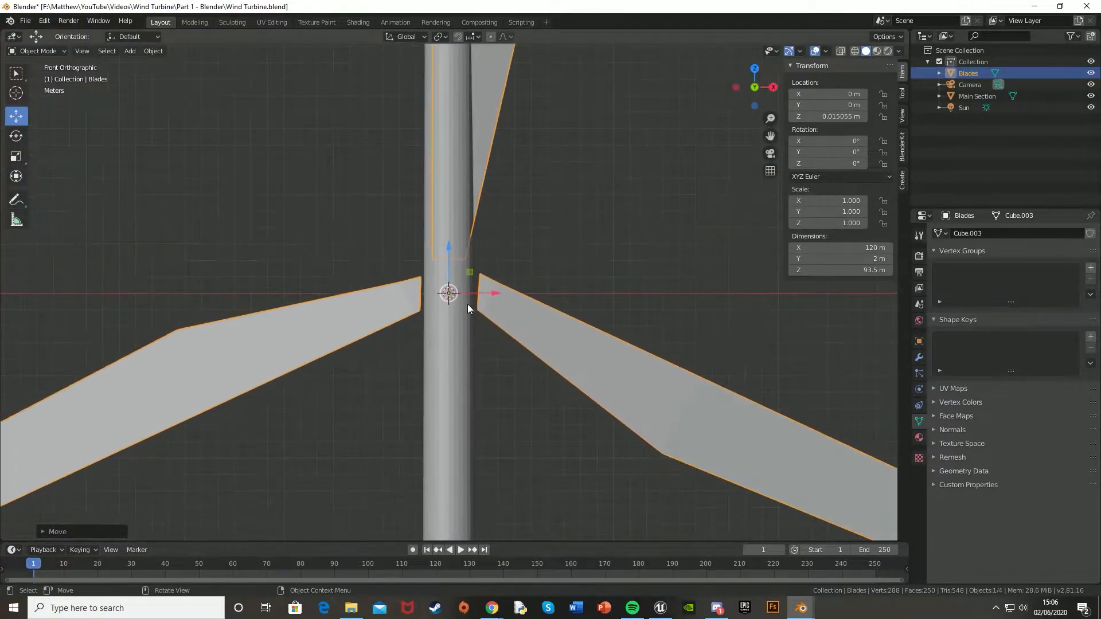
# Step: Save the Blender file and export the scene as Wind Turbine.fbx to the Part 1 - Blender folder
pyautogui.click(543, 245)
pyautogui.moveTo(544, 245); pyautogui.dragTo(474, 266, button='middle')
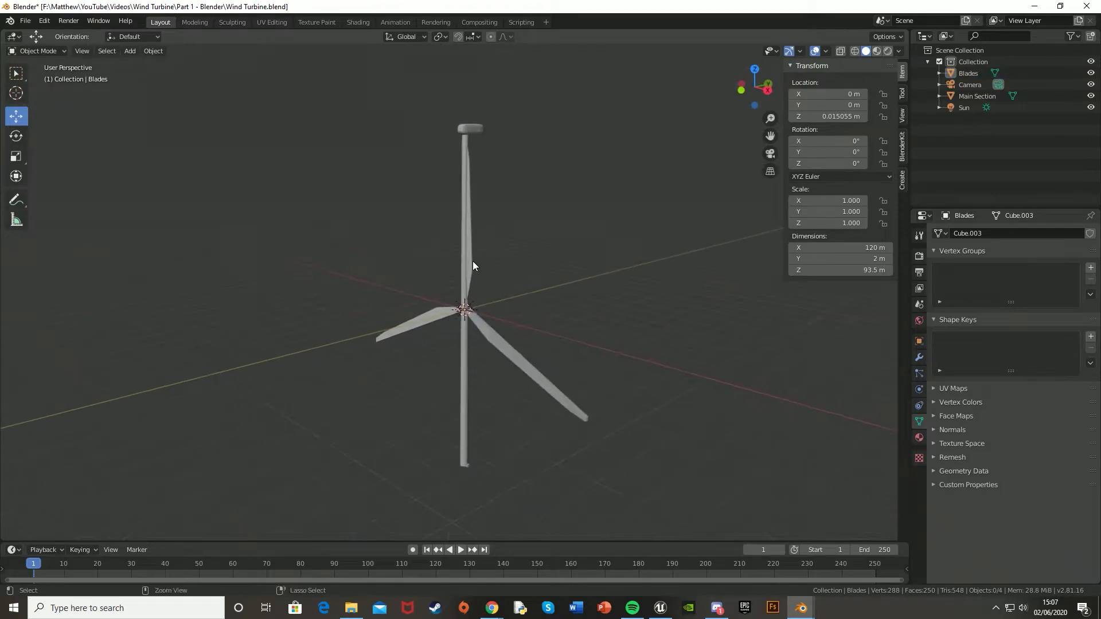
pyautogui.hotkey('ctrl', 's')
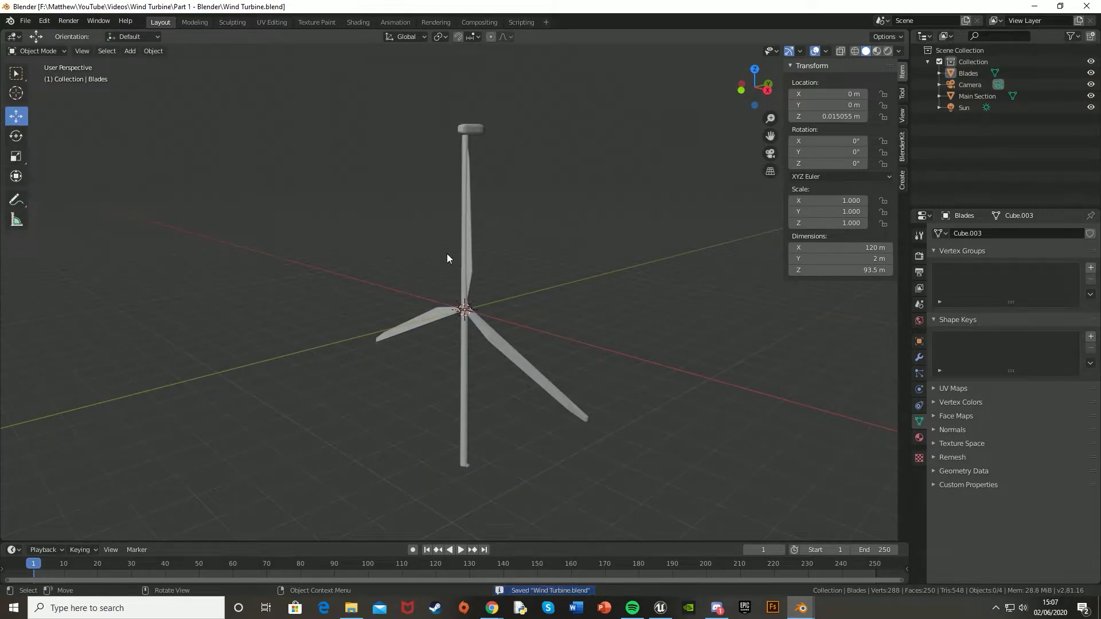
pyautogui.click(25, 22)
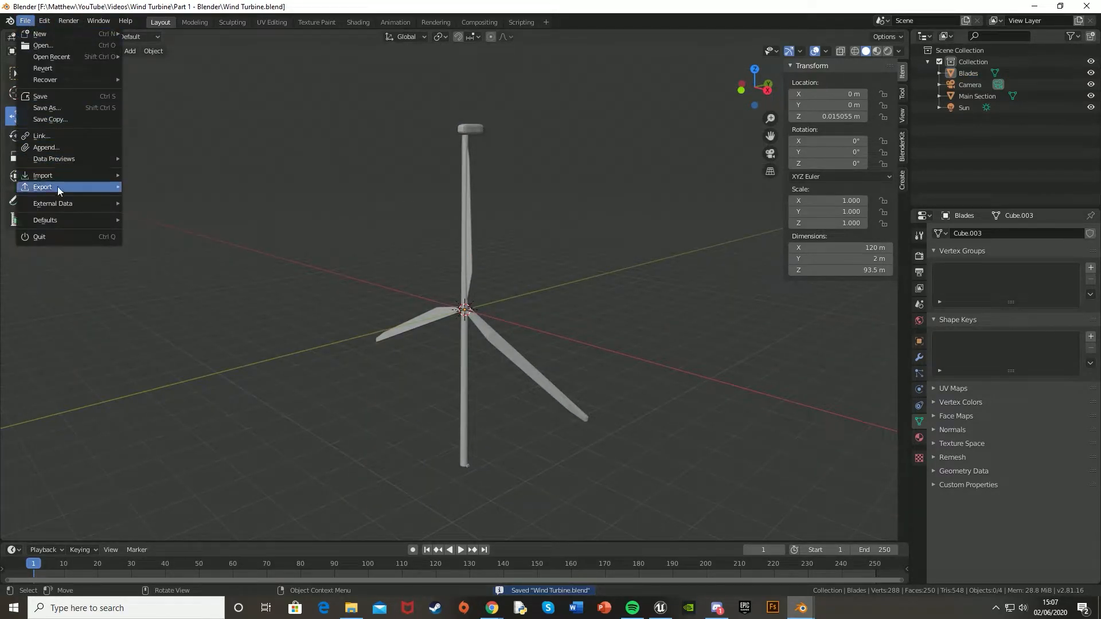
pyautogui.moveTo(57, 187)
pyautogui.click(147, 244)
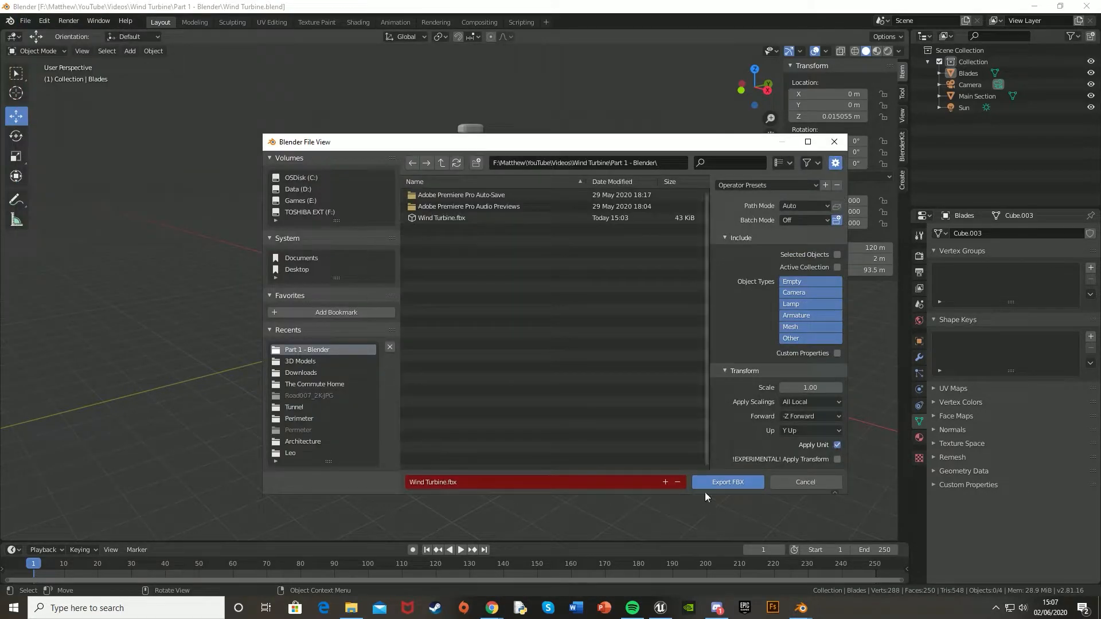
pyautogui.click(727, 480)
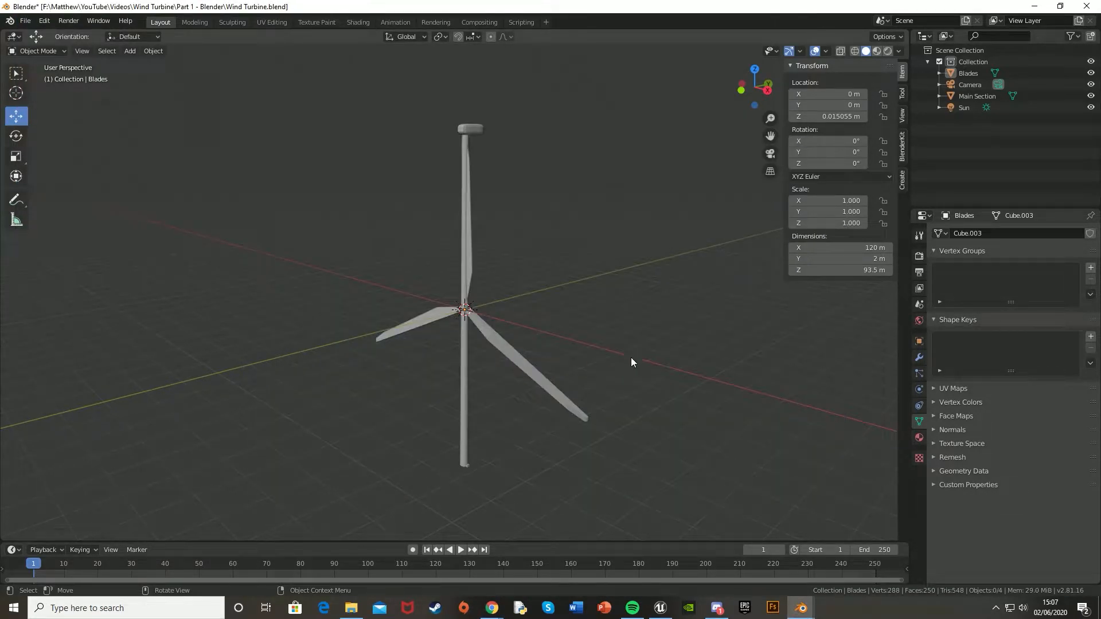
# Step: Switch back to Unreal Editor and import all of Wind Turbine.fbx into the Content folder, closing the message log
pyautogui.click(1042, 6)
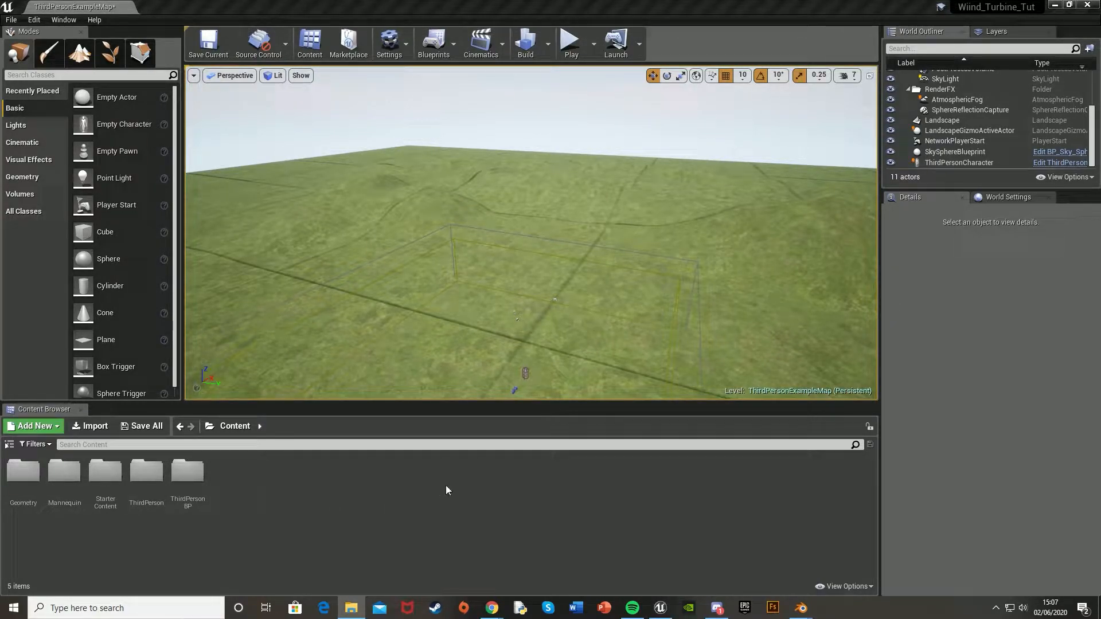
pyautogui.moveTo(377, 502); pyautogui.dragTo(377, 502)
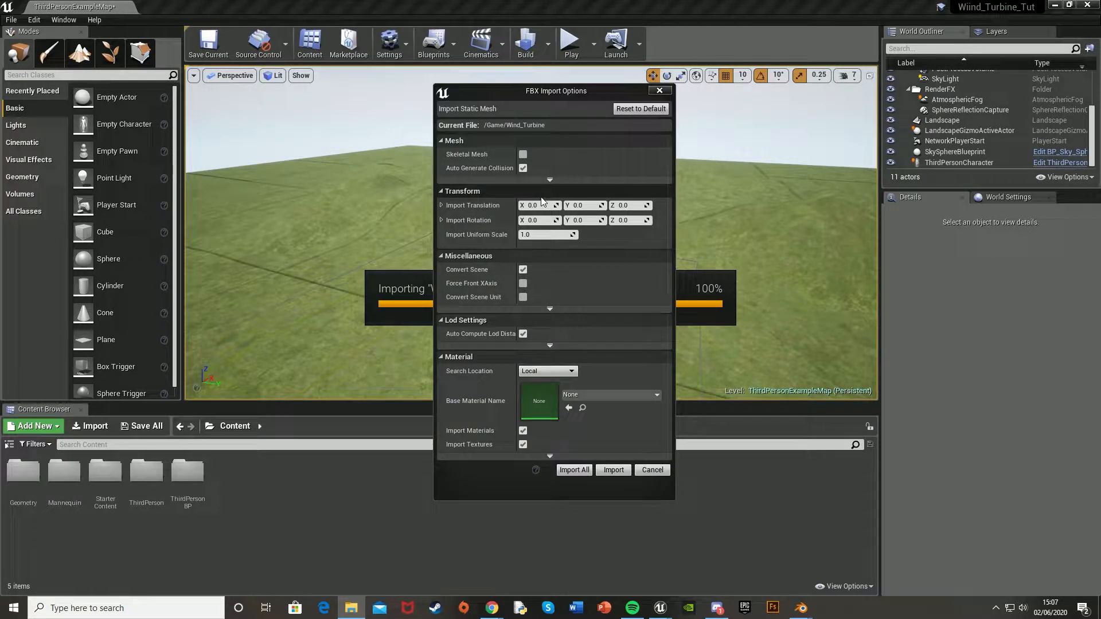
pyautogui.click(574, 470)
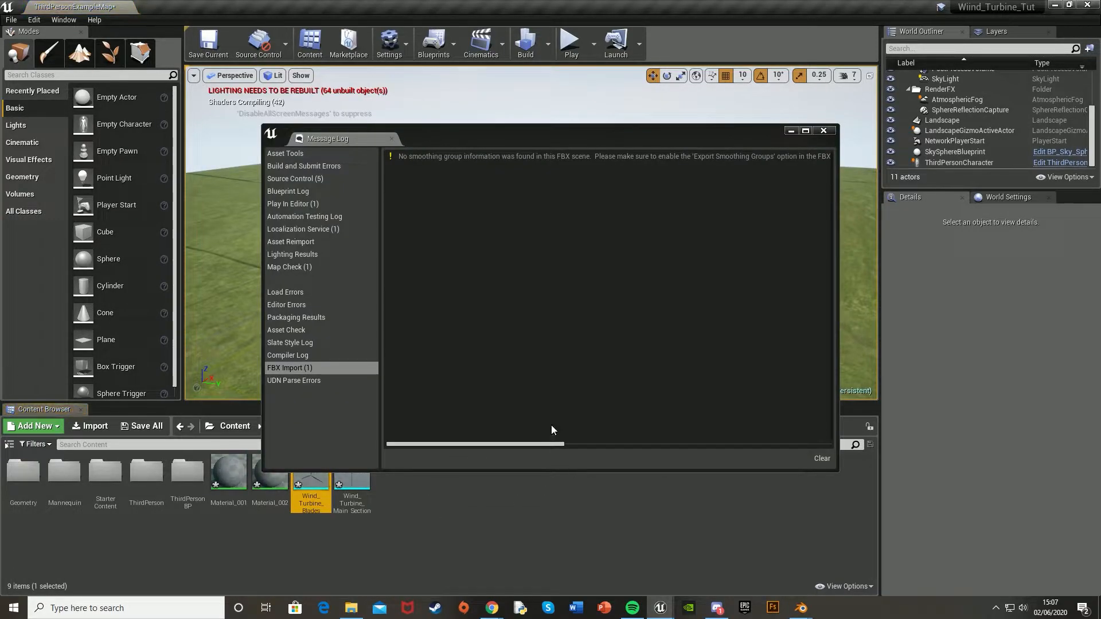
pyautogui.click(827, 132)
pyautogui.click(312, 478)
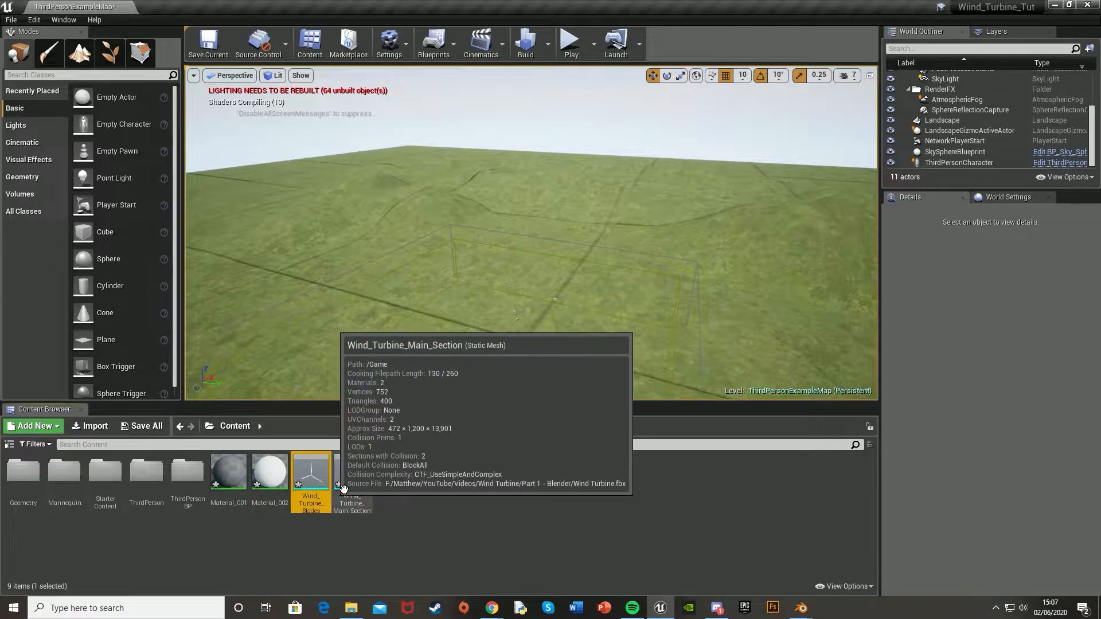
# Step: Create an Actor Blueprint class named Wind_Turbine_BP in the Content folder
pyautogui.click(420, 494)
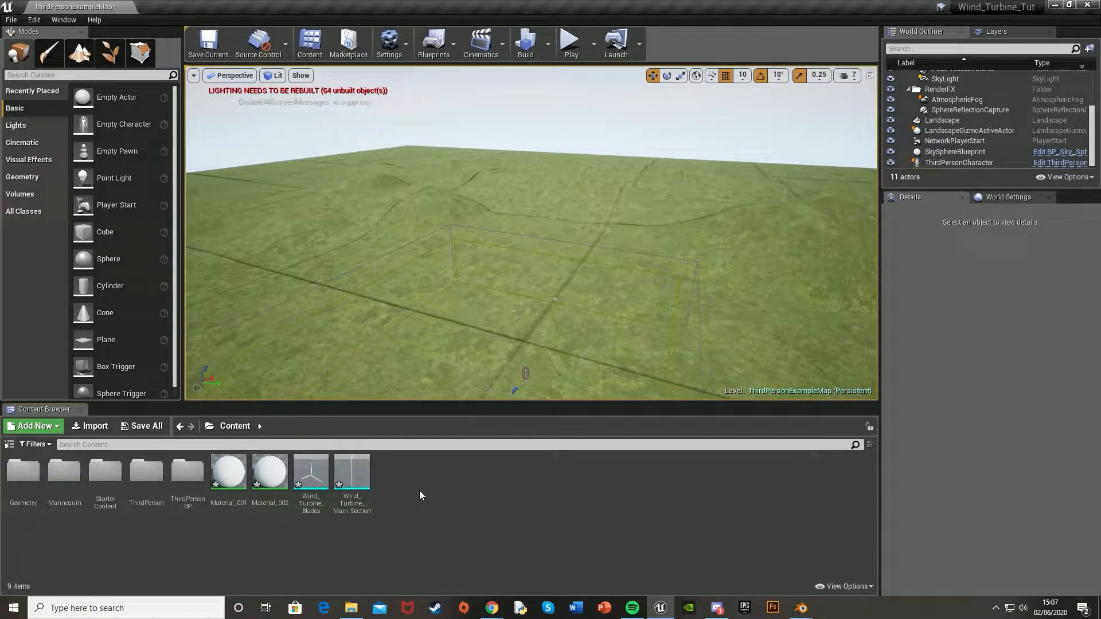
pyautogui.rightClick(420, 494)
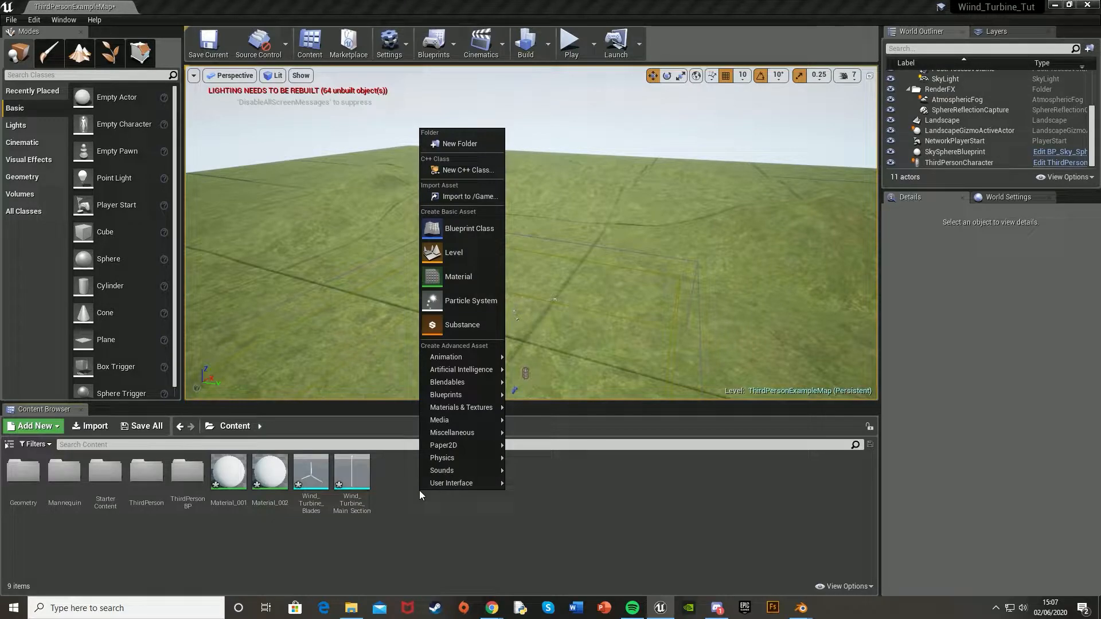
pyautogui.click(482, 229)
pyautogui.click(461, 198)
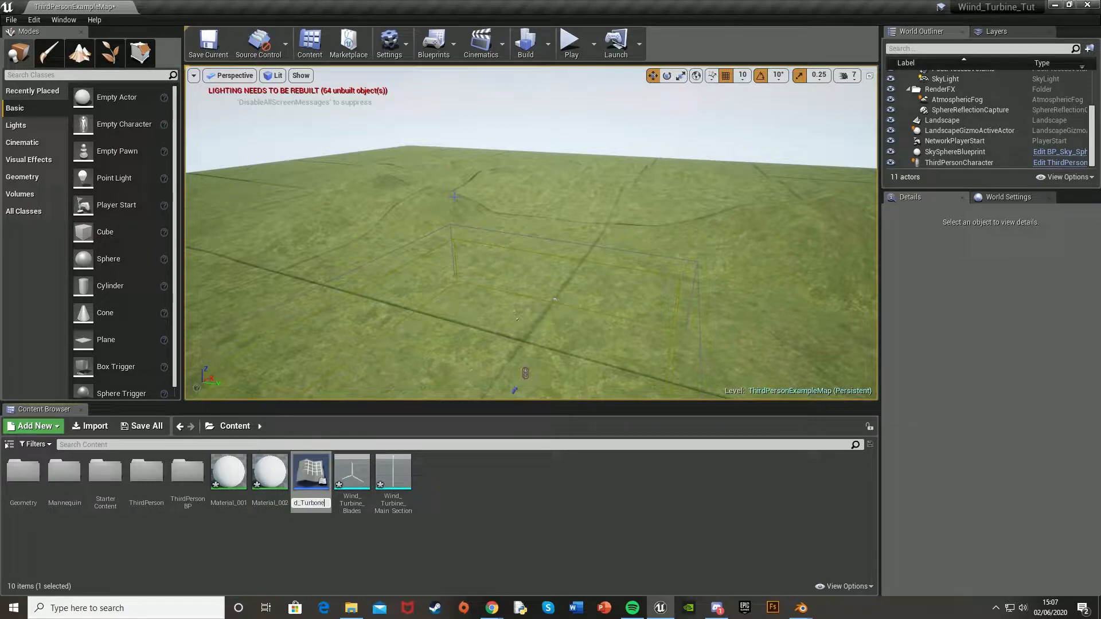
pyautogui.write('Wind_Turbine_BP')
pyautogui.press('Return')
# Step: Add the turbine blades and main section meshes to Wind_Turbine_BP as Static Mesh components, both directly under DefaultSceneRoot
pyautogui.doubleClick(311, 471)
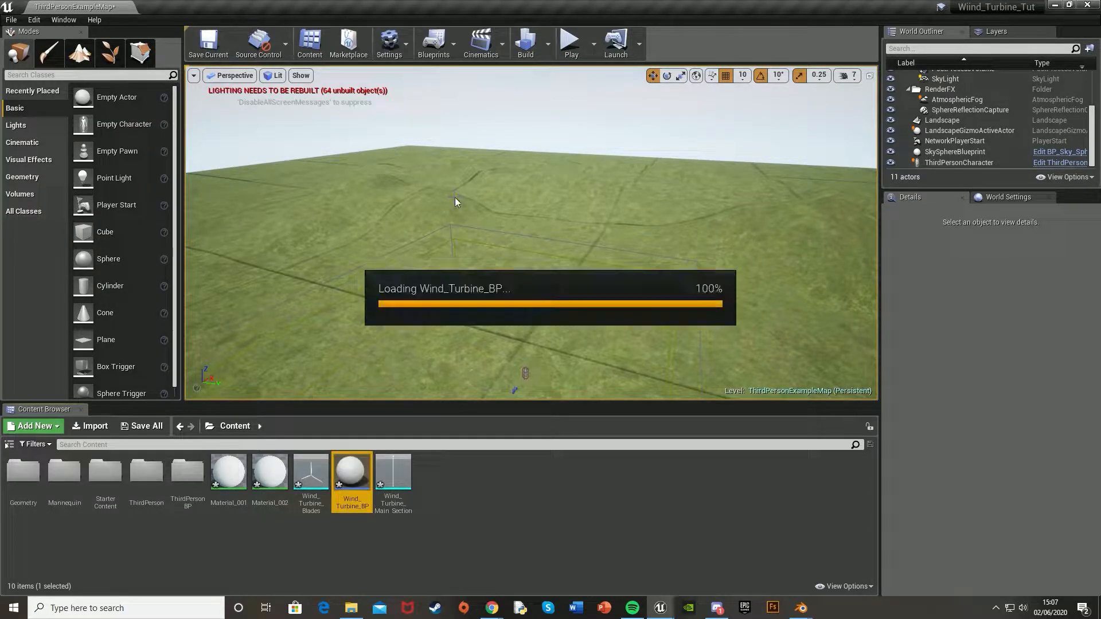
pyautogui.click(64, 50)
pyautogui.write('stat')
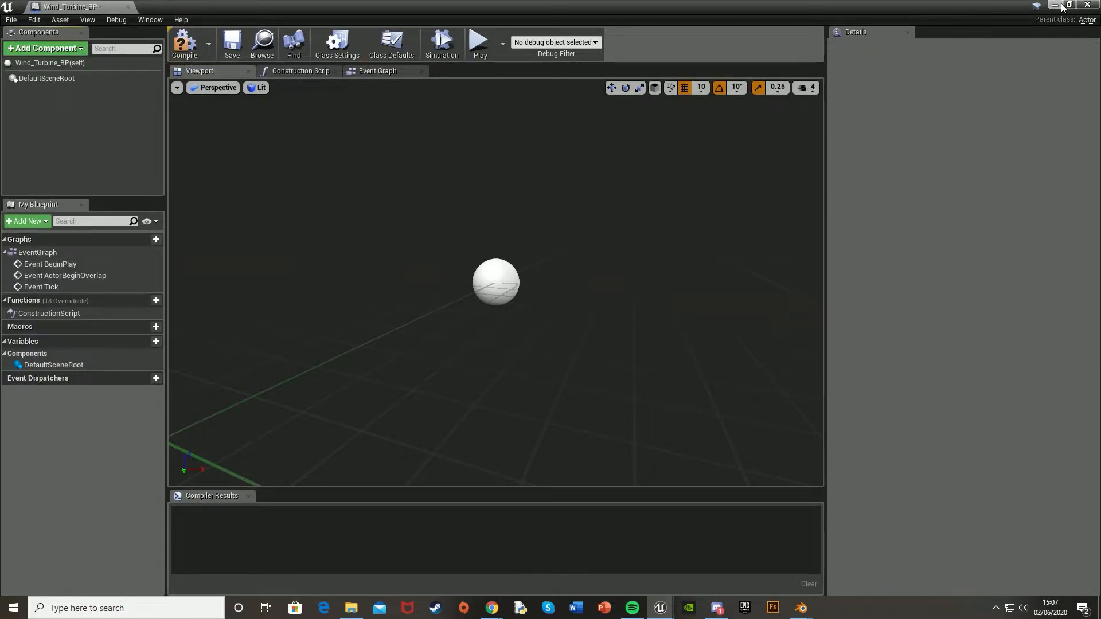
pyautogui.click(1059, 5)
pyautogui.click(313, 485)
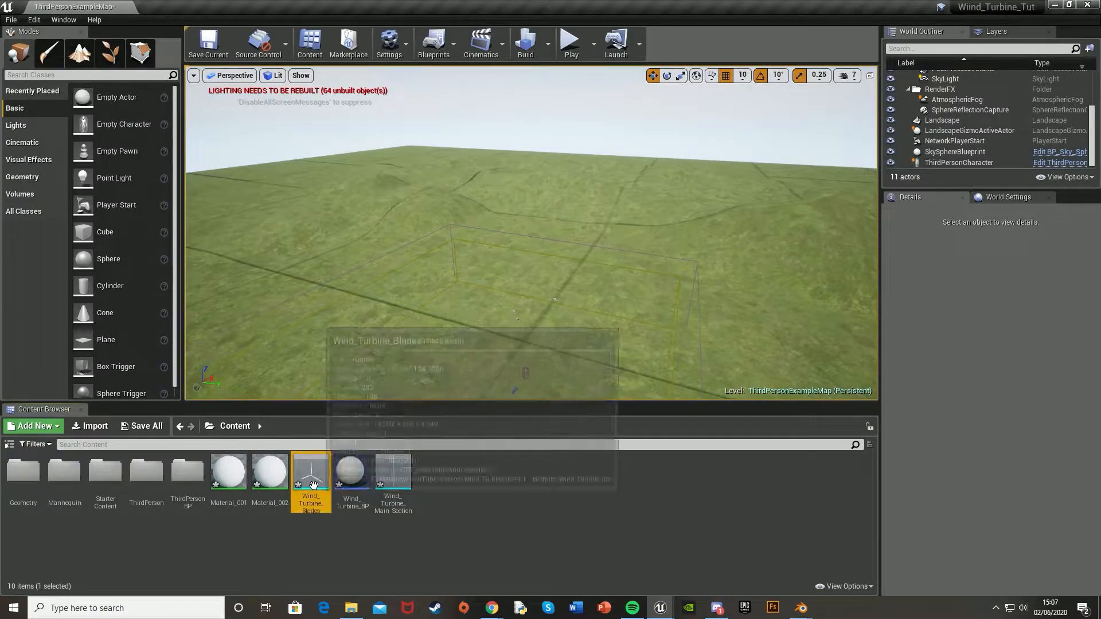
pyautogui.keyDown('ctrl'); pyautogui.click(393, 473); pyautogui.keyUp('ctrl')
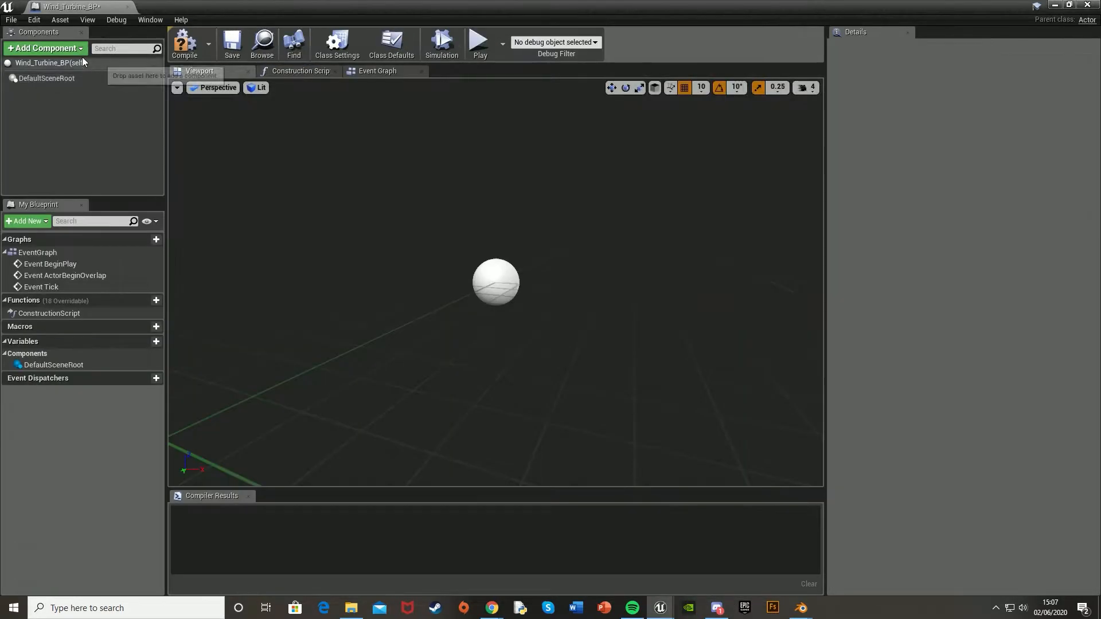
pyautogui.click(67, 51)
pyautogui.write('stat')
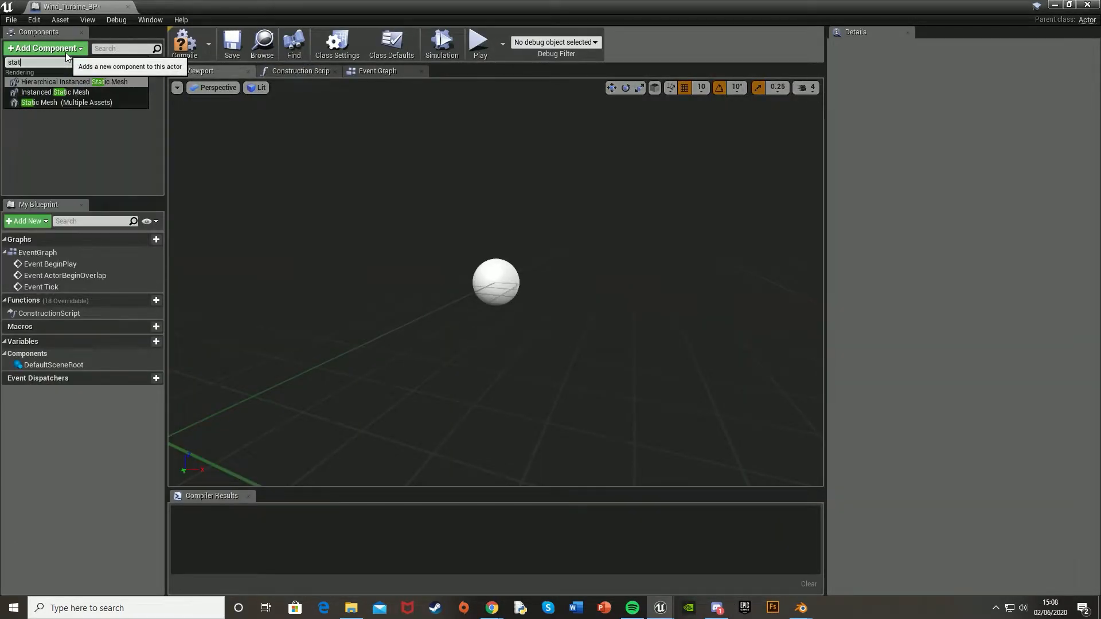
pyautogui.click(92, 101)
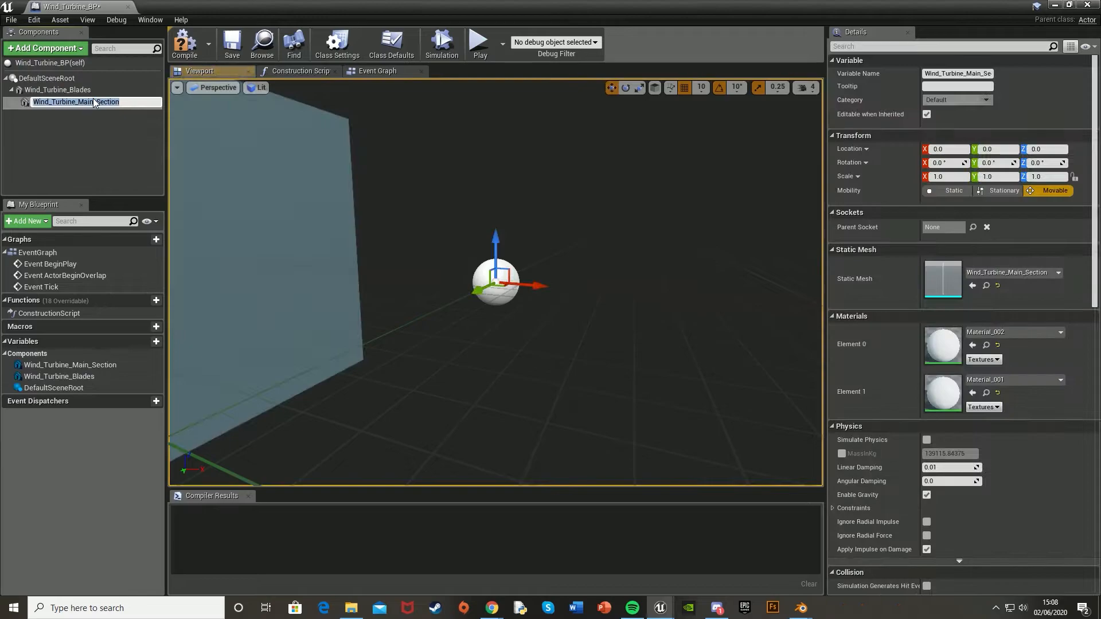
pyautogui.moveTo(93, 100); pyautogui.dragTo(64, 91)
# Step: Select the Wind_Turbine_Blades component and set the viewport camera speed to 6
pyautogui.moveTo(474, 234); pyautogui.dragTo(433, 249, button='right')
pyautogui.press('s')
pyautogui.click(506, 249)
pyautogui.moveTo(506, 249); pyautogui.dragTo(504, 224, button='right')
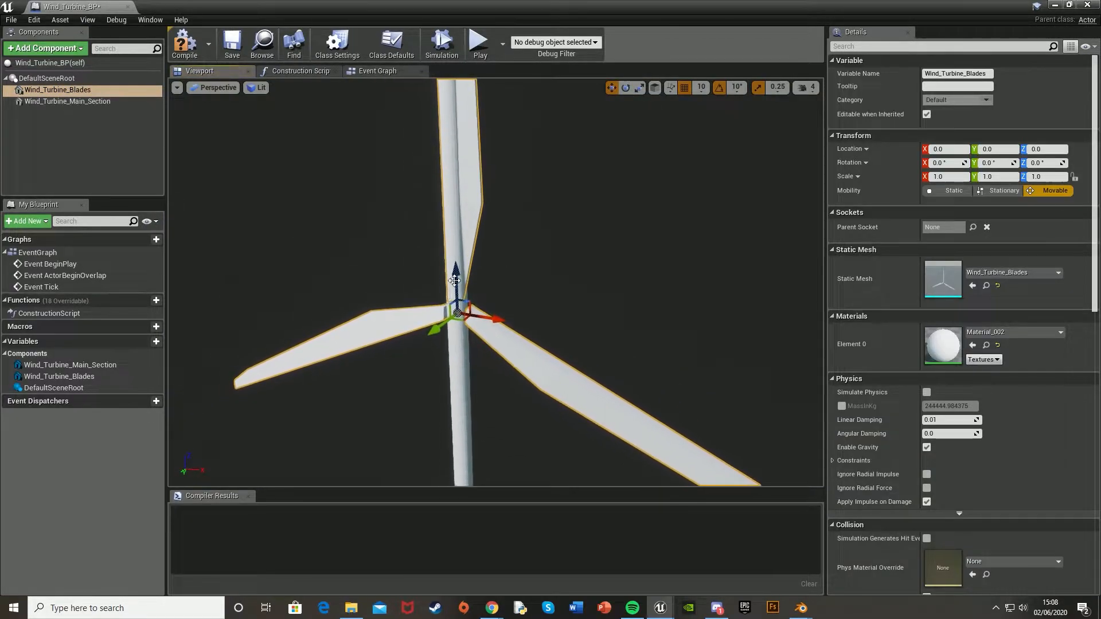
pyautogui.moveTo(456, 277); pyautogui.dragTo(461, 241, button='right')
pyautogui.click(808, 88)
pyautogui.moveTo(838, 116); pyautogui.dragTo(860, 115)
pyautogui.moveTo(558, 275)
pyautogui.mouseDown(button='right')
pyautogui.moveTo(580, 295)
pyautogui.moveTo(558, 276)
pyautogui.mouseUp(button='right')
pyautogui.press('s')
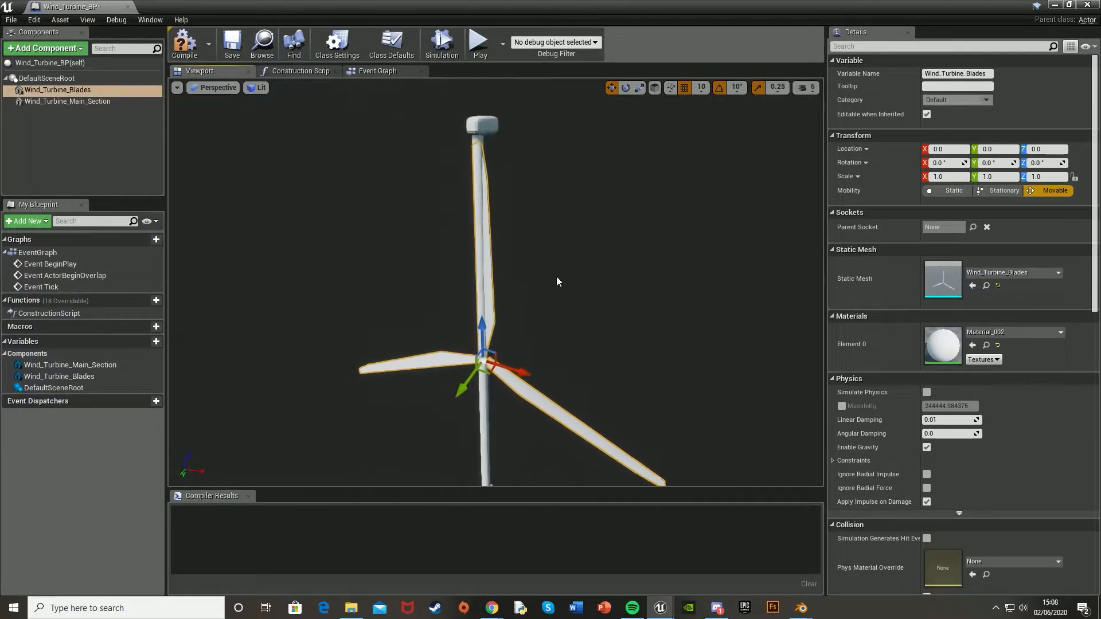
# Step: Raise the Wind_Turbine_Blades component to Z 6890 at the top of the tower and compile the blueprint
pyautogui.moveTo(483, 330); pyautogui.dragTo(492, 106)
pyautogui.moveTo(497, 198); pyautogui.dragTo(517, 187, button='right')
pyautogui.press('w')
pyautogui.press('s')
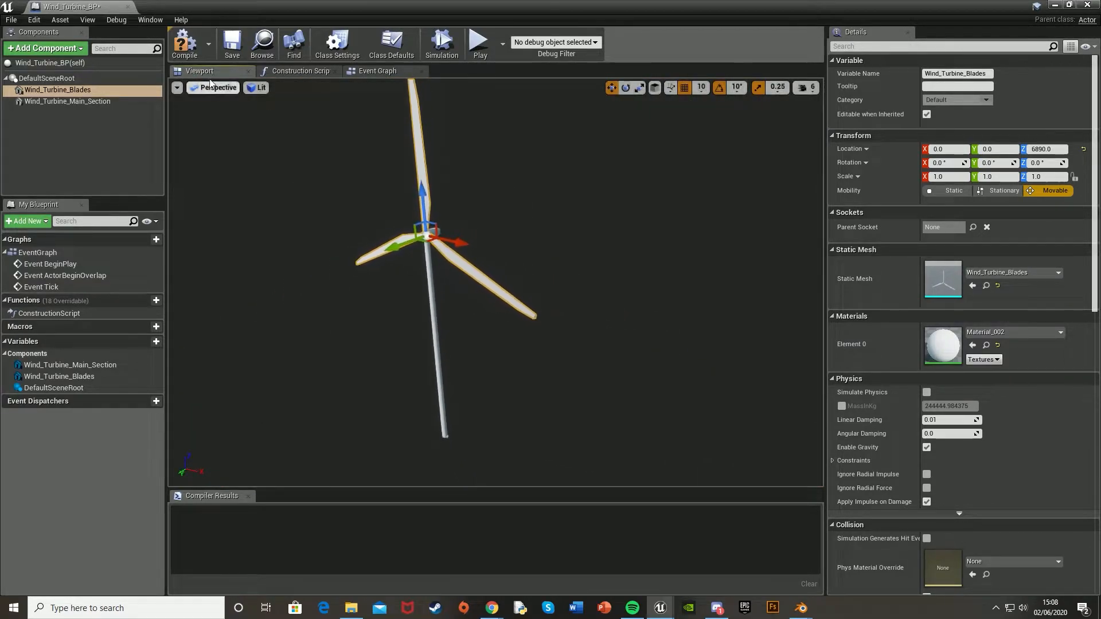
pyautogui.click(184, 43)
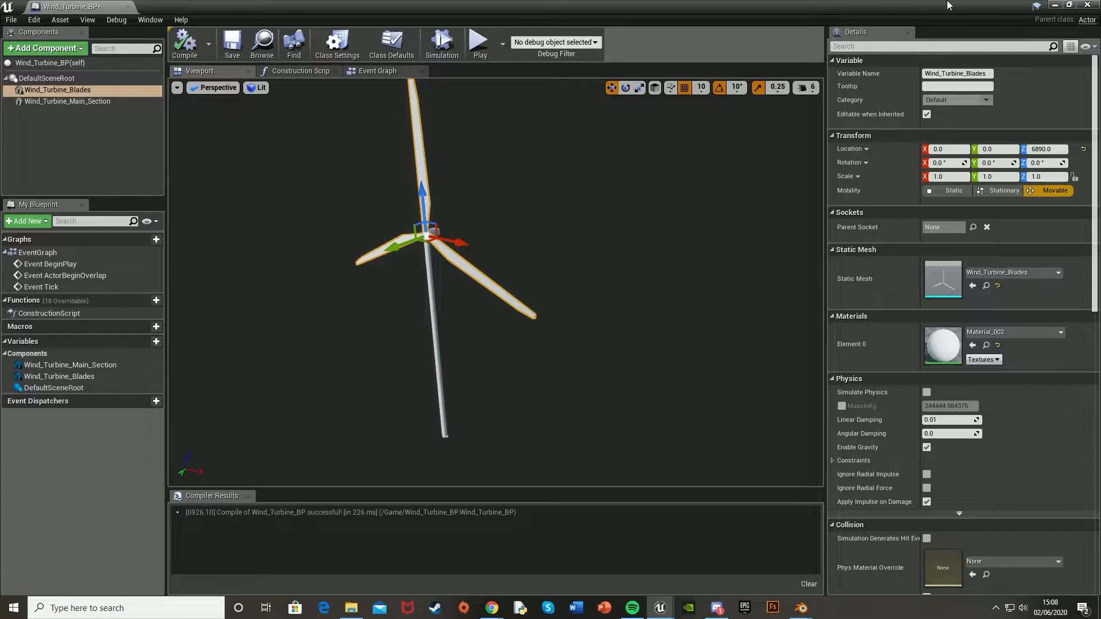
# Step: Place Wind_Turbine_BP in the level at about X 20790, Y -20970, Z 6490 and rotate it about its vertical axis
pyautogui.click(1055, 5)
pyautogui.moveTo(352, 476); pyautogui.dragTo(410, 150)
pyautogui.press('f')
pyautogui.moveTo(464, 125); pyautogui.dragTo(463, 105)
pyautogui.moveTo(503, 201)
pyautogui.mouseDown(button='right')
pyautogui.moveTo(505, 169)
pyautogui.moveTo(519, 221)
pyautogui.moveTo(505, 201)
pyautogui.mouseUp(button='right')
pyautogui.press('e')
pyautogui.moveTo(484, 192); pyautogui.dragTo(539, 175)
pyautogui.press('w')
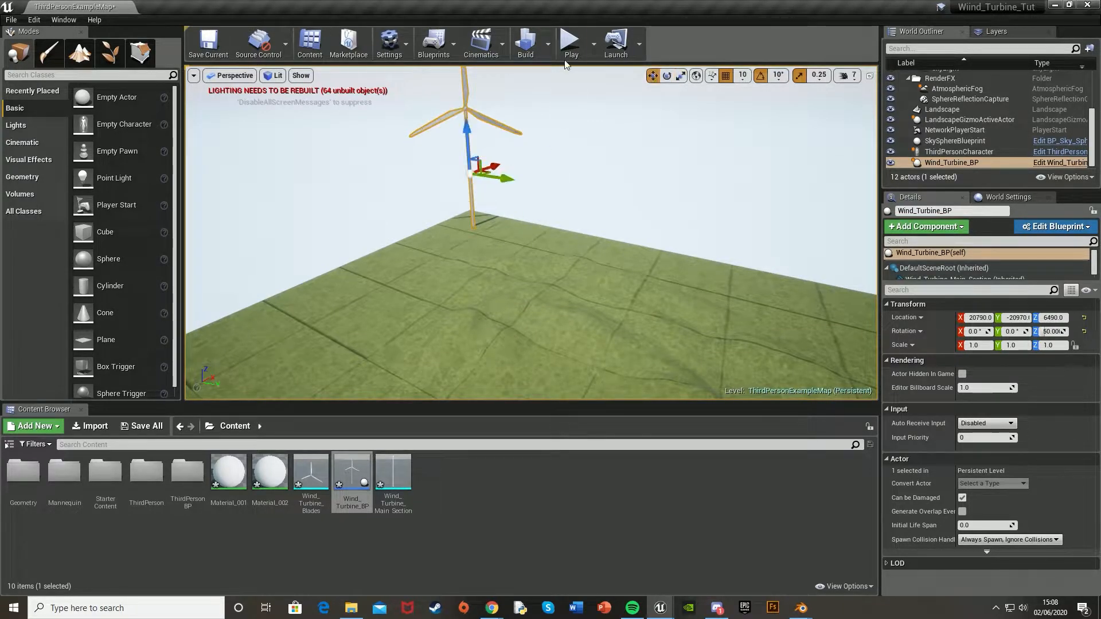
# Step: Play the level, run the character forward to view the wind turbine, and stop the session
pyautogui.click(571, 42)
pyautogui.click(553, 104)
pyautogui.press('w')
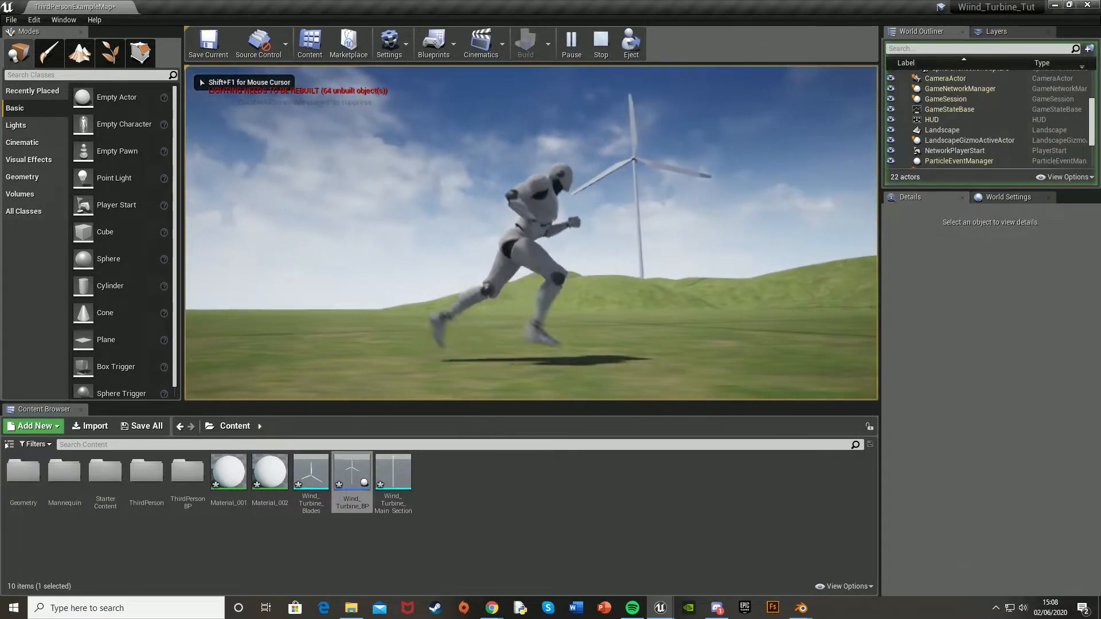
pyautogui.press('Escape')
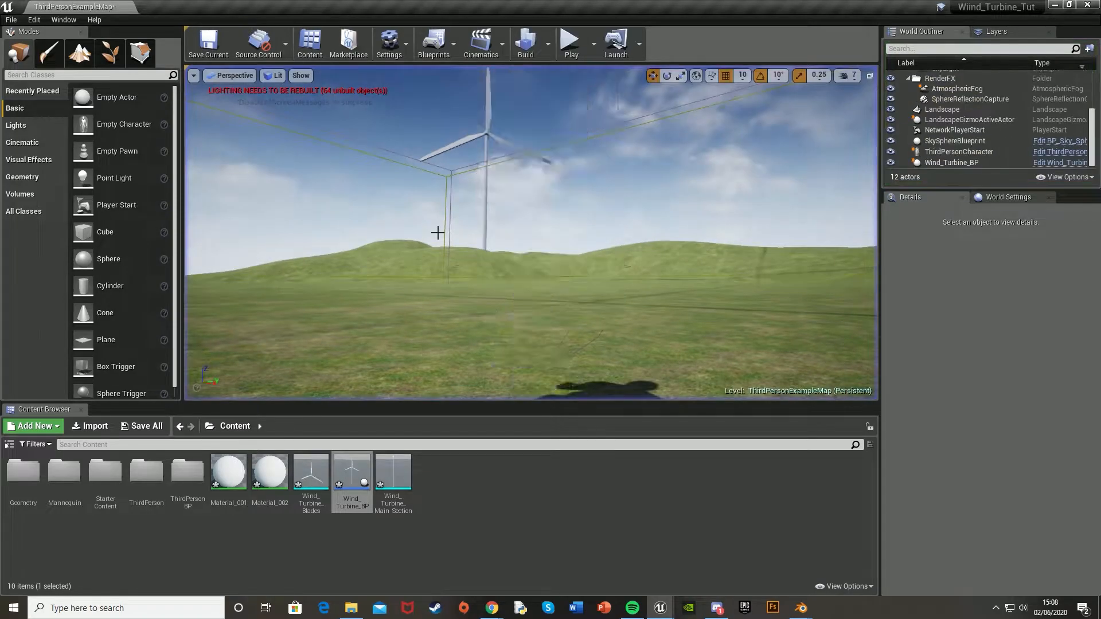
# Step: Open Wind_Turbine_BP's event graph, add a Wind_Turbine_Blades reference, and create an AddLocalRotation node targeting it
pyautogui.doubleClick(359, 486)
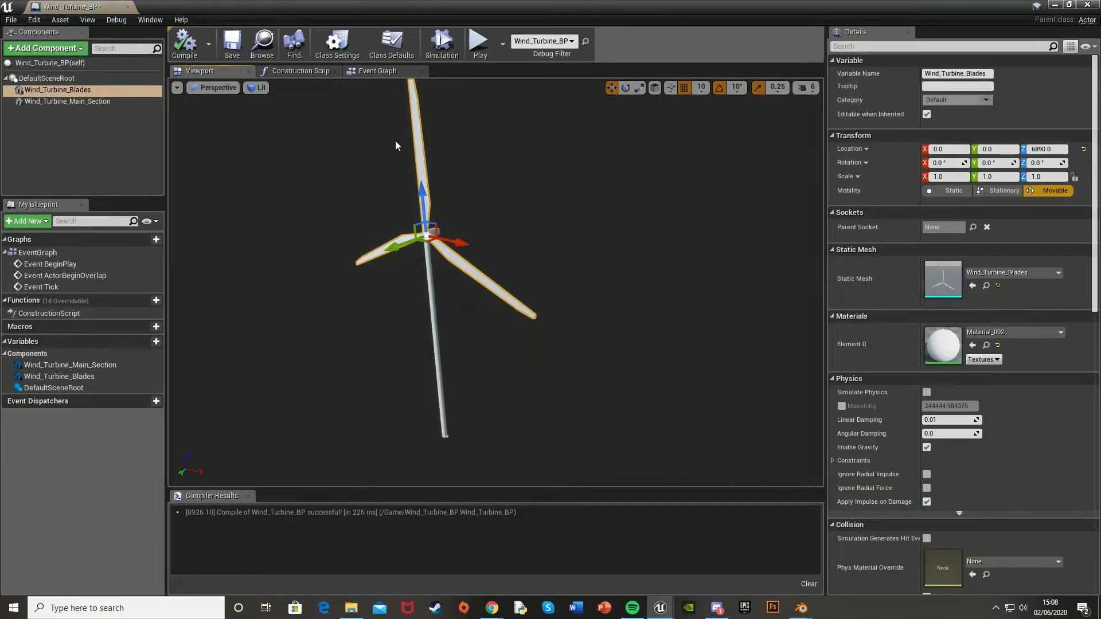
pyautogui.click(388, 76)
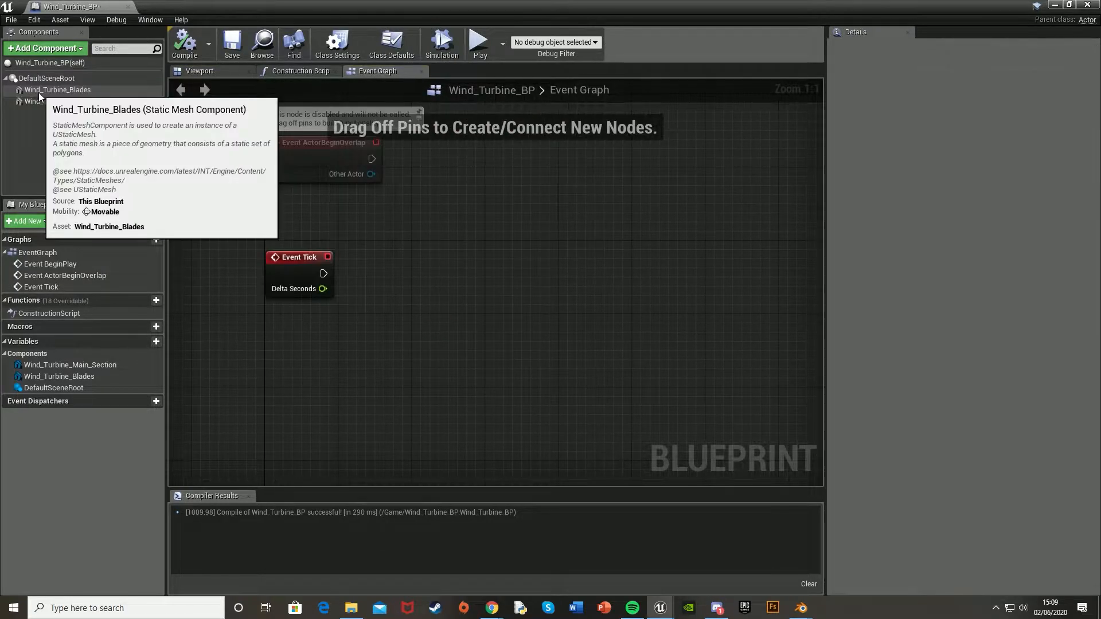
pyautogui.moveTo(39, 92); pyautogui.dragTo(277, 327)
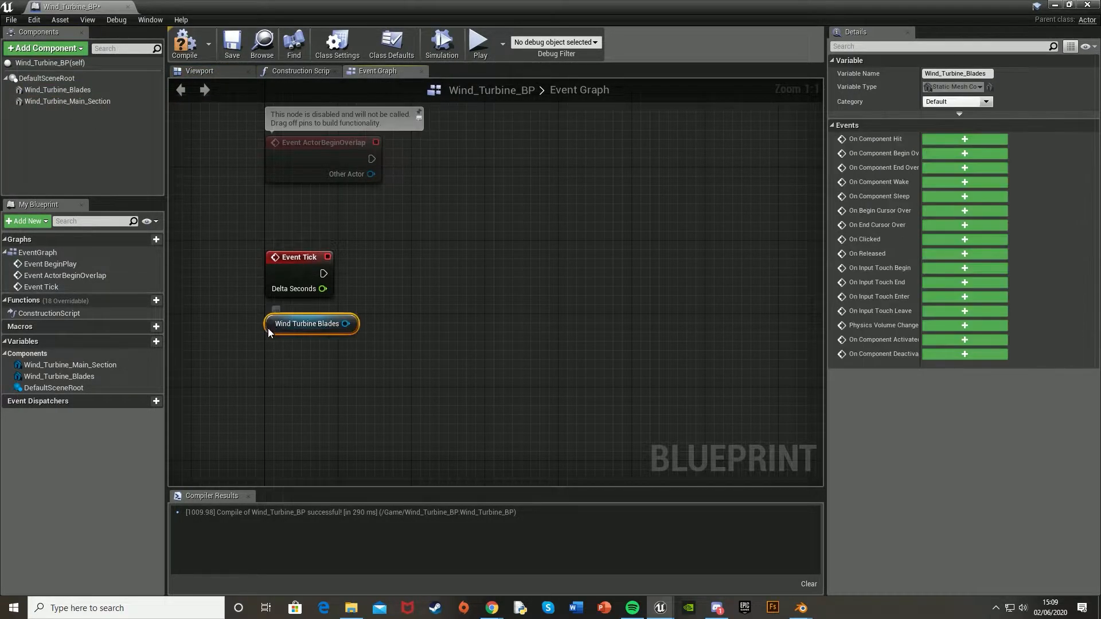
pyautogui.moveTo(354, 322); pyautogui.dragTo(418, 274)
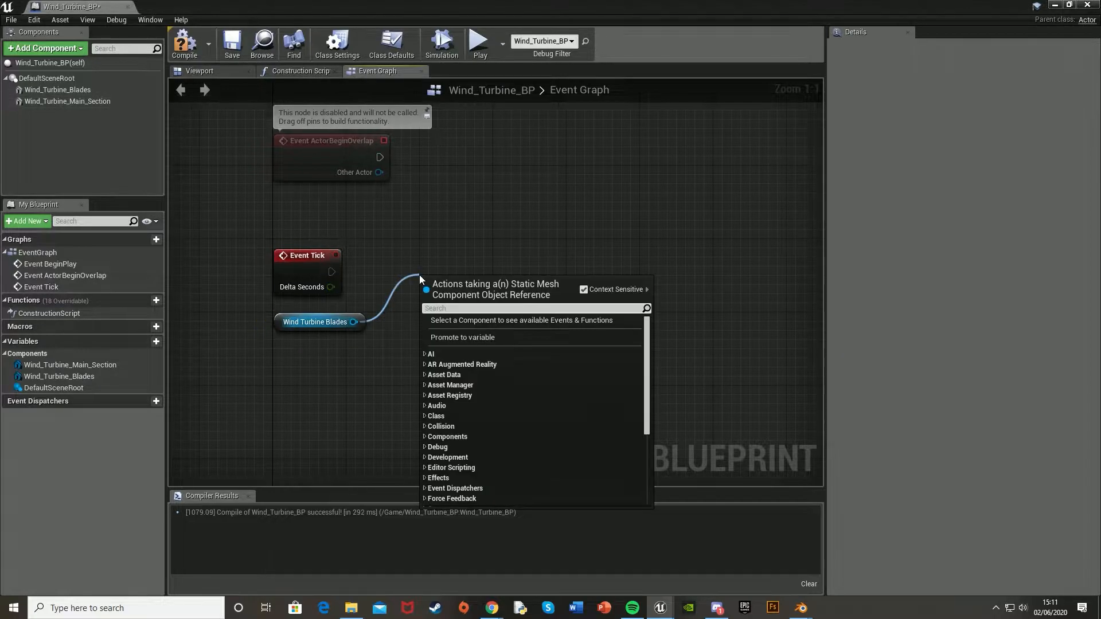
pyautogui.write('add loca')
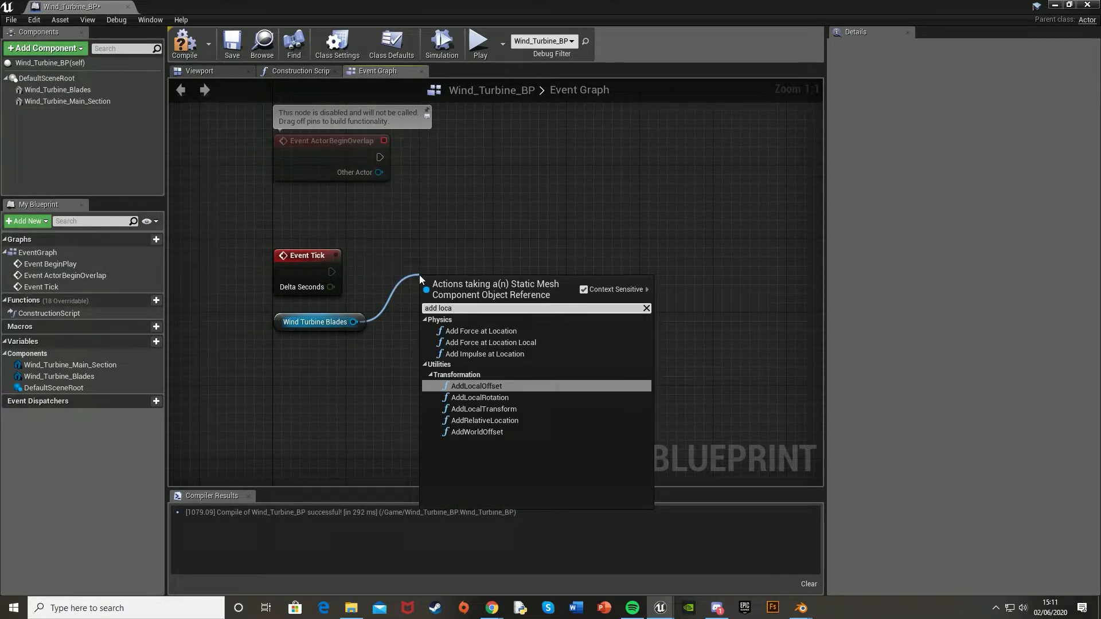
pyautogui.press('Down')
pyautogui.press('Return')
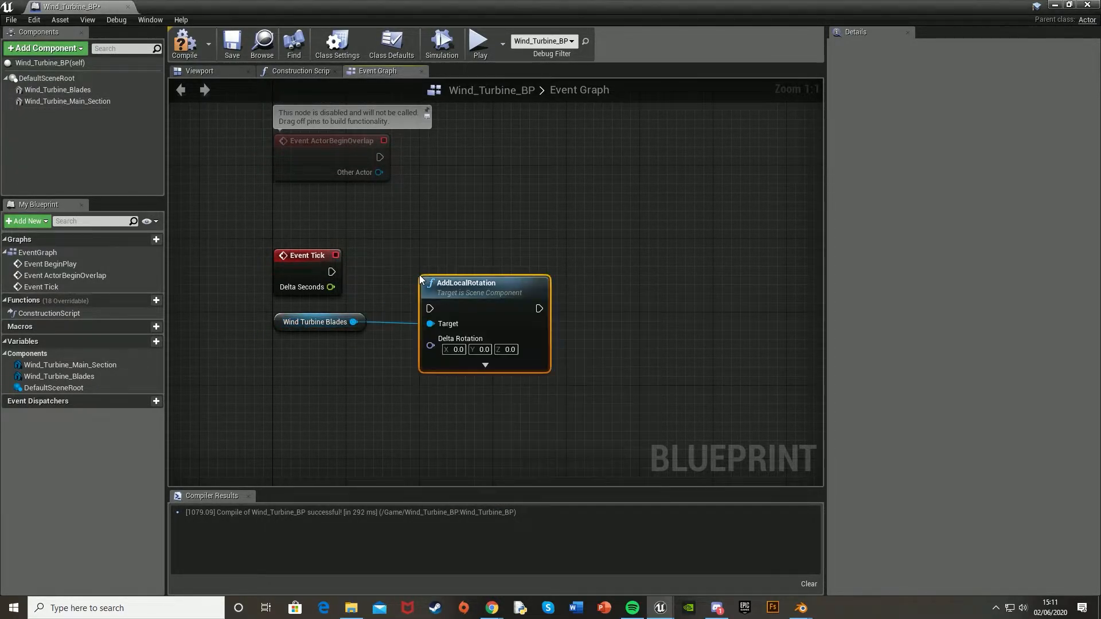
# Step: Connect Event Tick to AddLocalRotation, set Delta Rotation Y to 1.0, and compile the blueprint
pyautogui.moveTo(331, 272); pyautogui.dragTo(463, 258)
pyautogui.click(477, 310)
pyautogui.write('1')
pyautogui.press('Return')
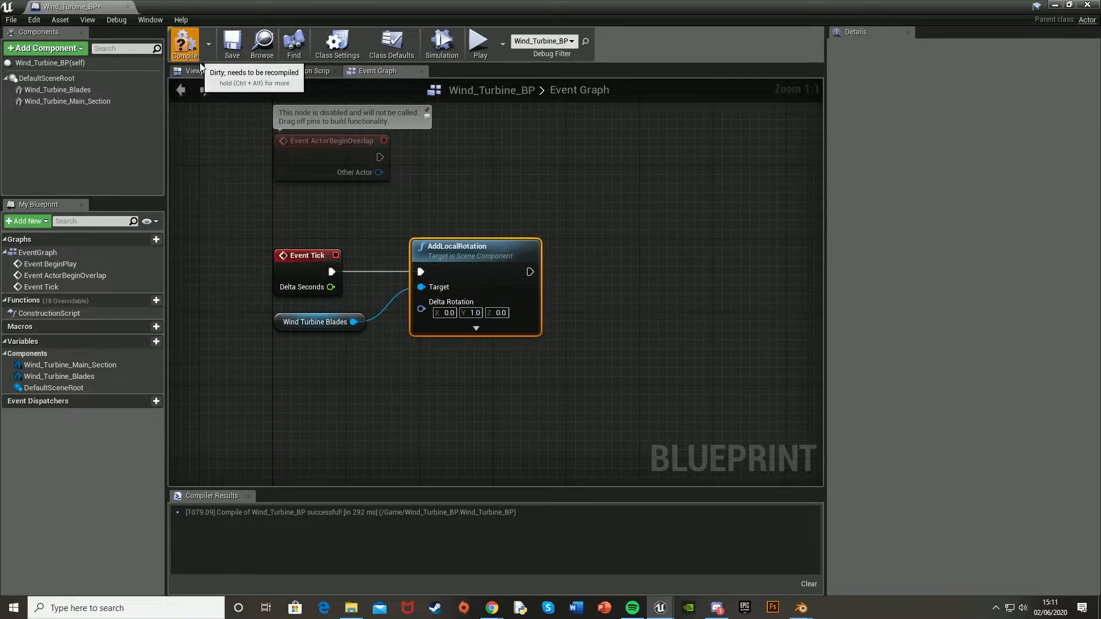
pyautogui.click(197, 55)
# Step: Return to the level, play it to watch the blades rotate, and stop the session
pyautogui.click(1055, 5)
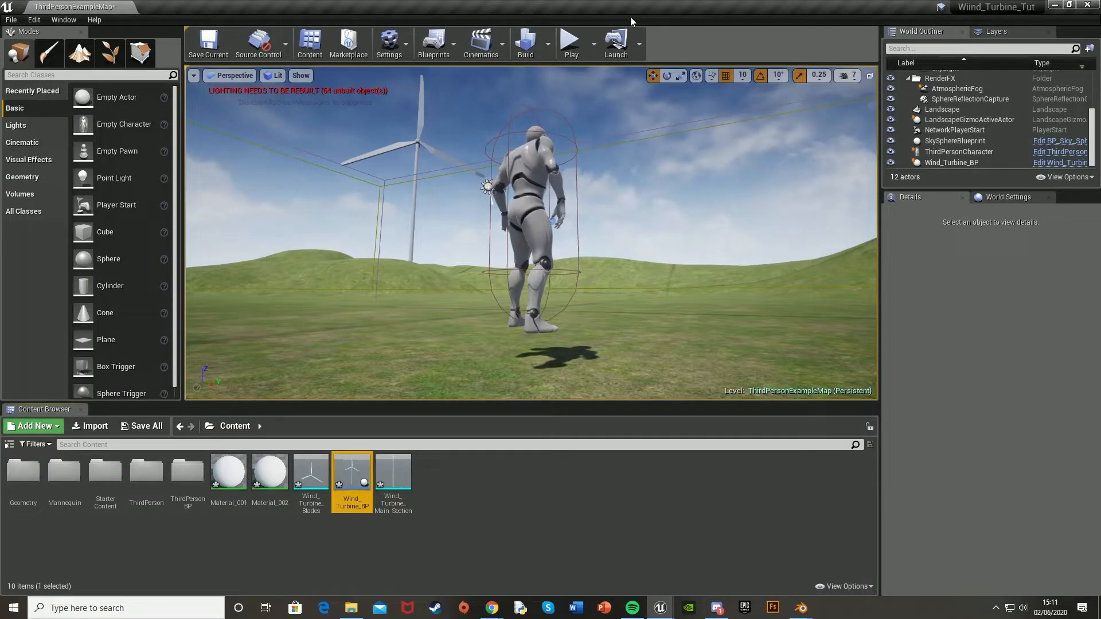
pyautogui.click(571, 42)
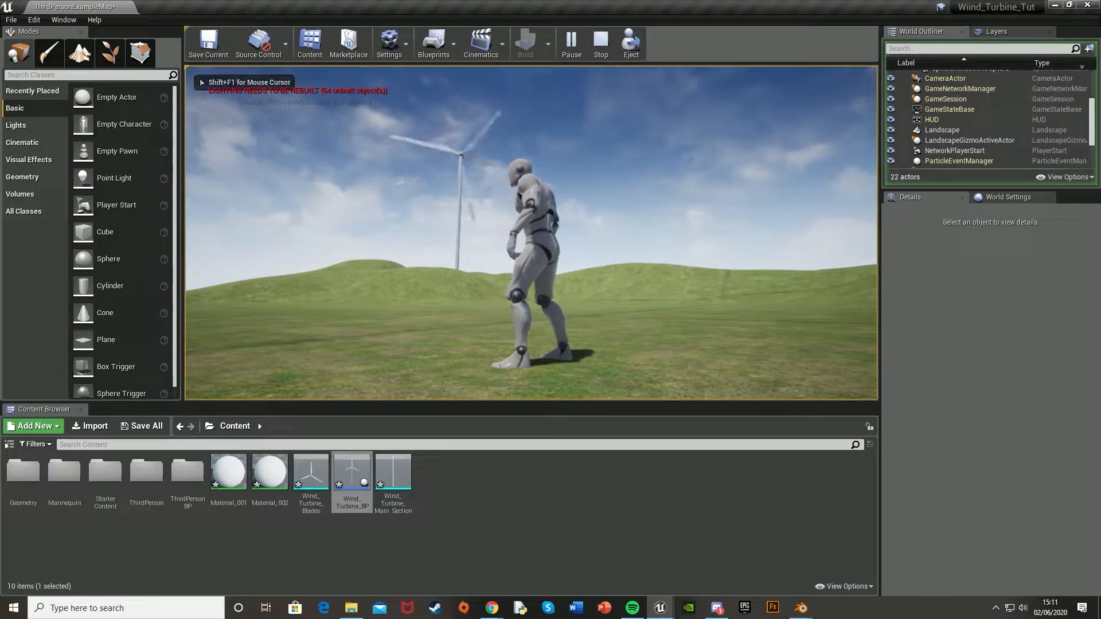
pyautogui.press('Escape')
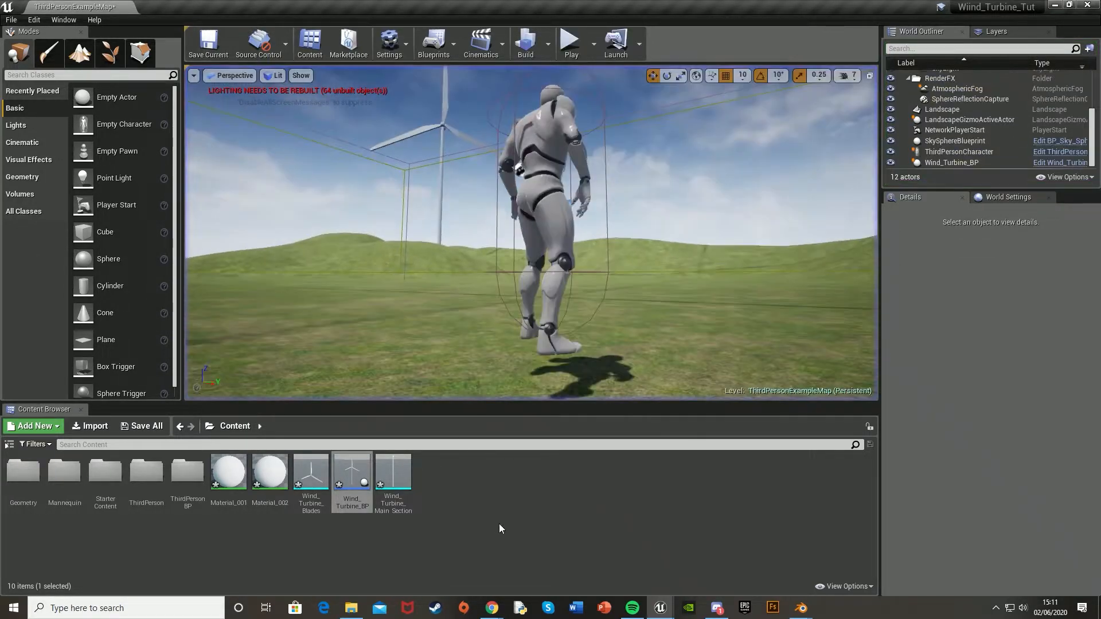
# Step: Reopen the blueprint, set AddLocalRotation's Delta Rotation Y to 0.5, and compile
pyautogui.moveTo(661, 608)
pyautogui.click(732, 569)
pyautogui.click(469, 313)
pyautogui.write('0.5')
pyautogui.press('Return')
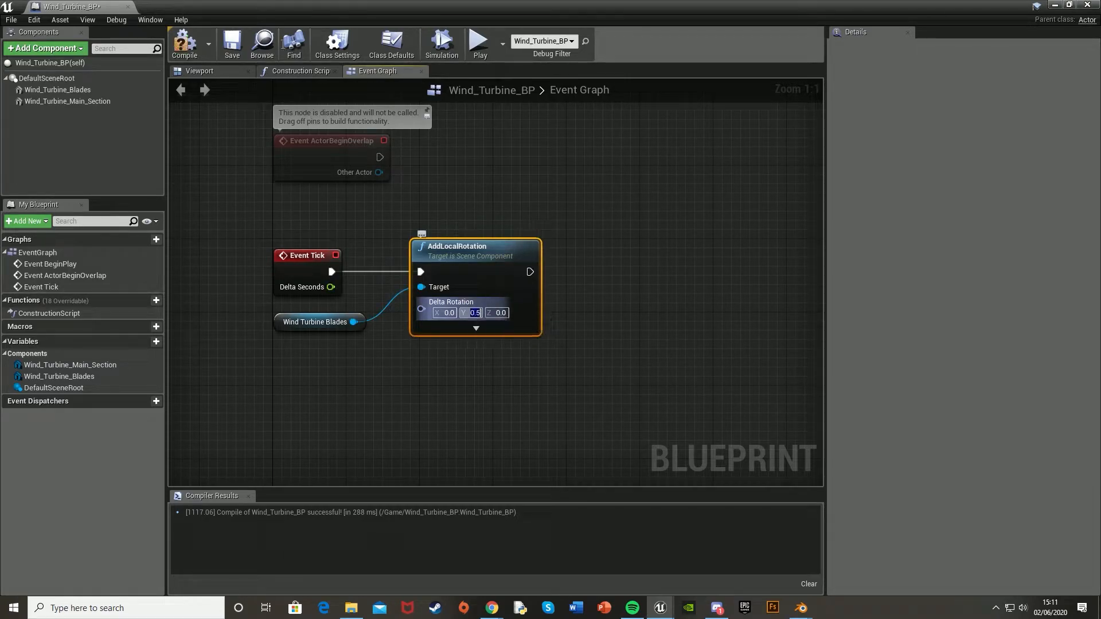
pyautogui.click(184, 44)
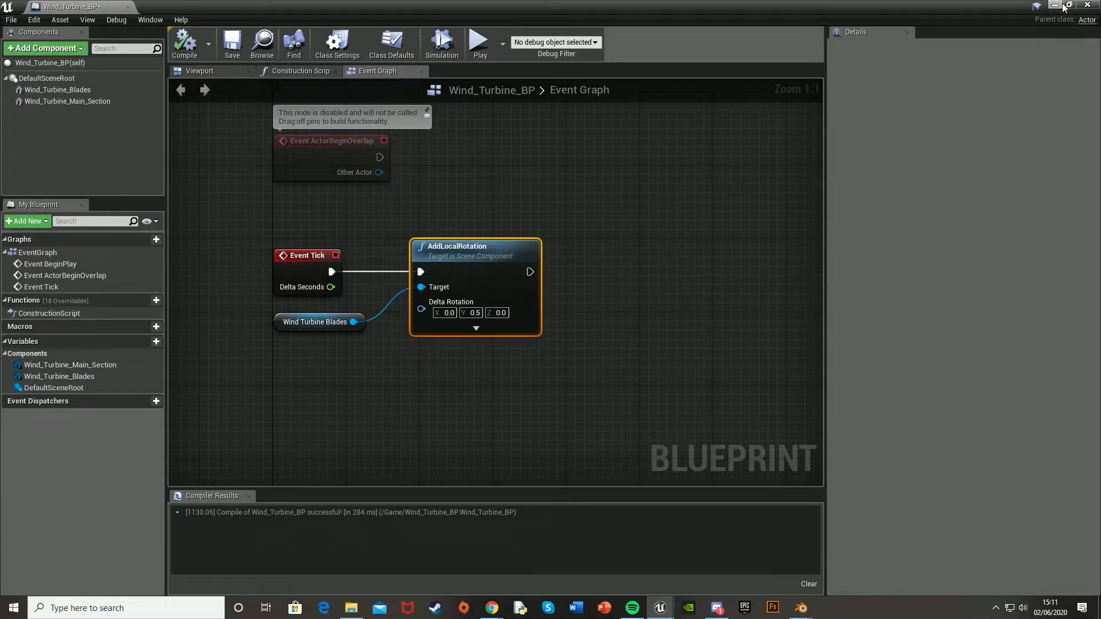
# Step: Simulate the level instead of playing it, look around the wind turbine, and stop the simulation
pyautogui.click(1058, 5)
pyautogui.click(594, 45)
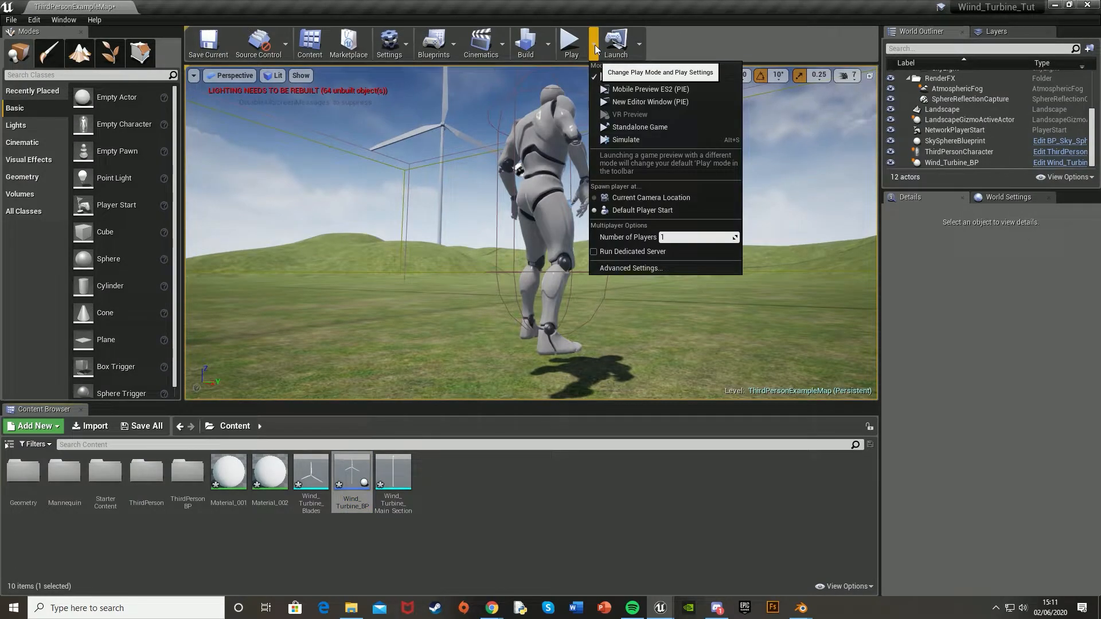
pyautogui.click(631, 138)
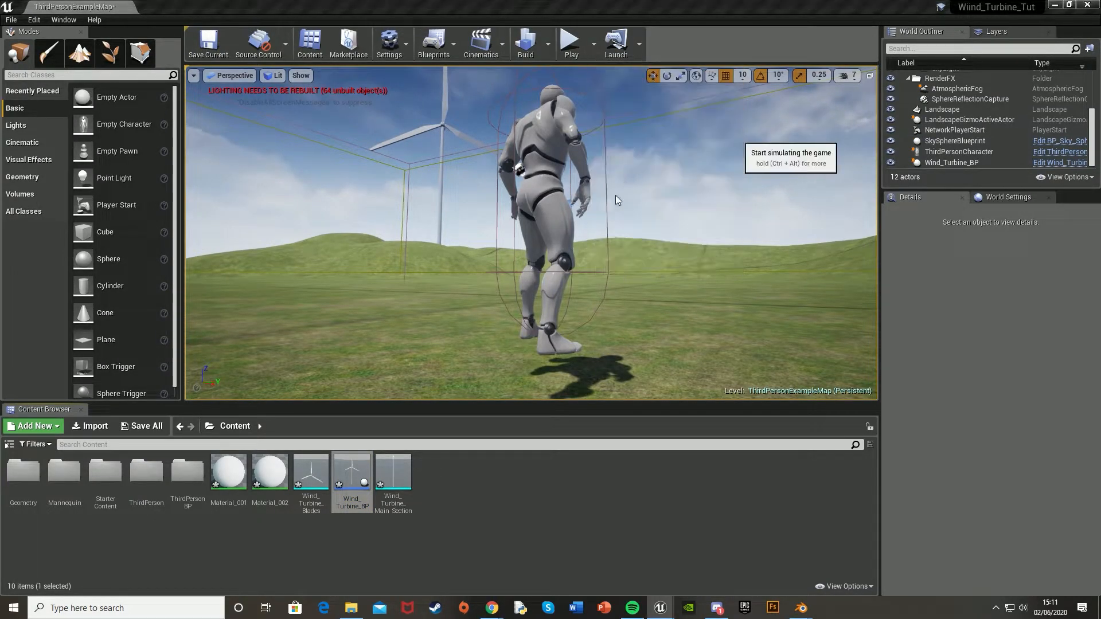
pyautogui.press('w')
pyautogui.moveTo(610, 205); pyautogui.dragTo(611, 166, button='right')
pyautogui.press('s')
pyautogui.click(604, 51)
# Step: Set AddLocalRotation's Delta Rotation Y to 1.0 in the blueprint, compile, and return to the level
pyautogui.moveTo(663, 609)
pyautogui.click(648, 545)
pyautogui.click(478, 314)
pyautogui.write('1')
pyautogui.press('Return')
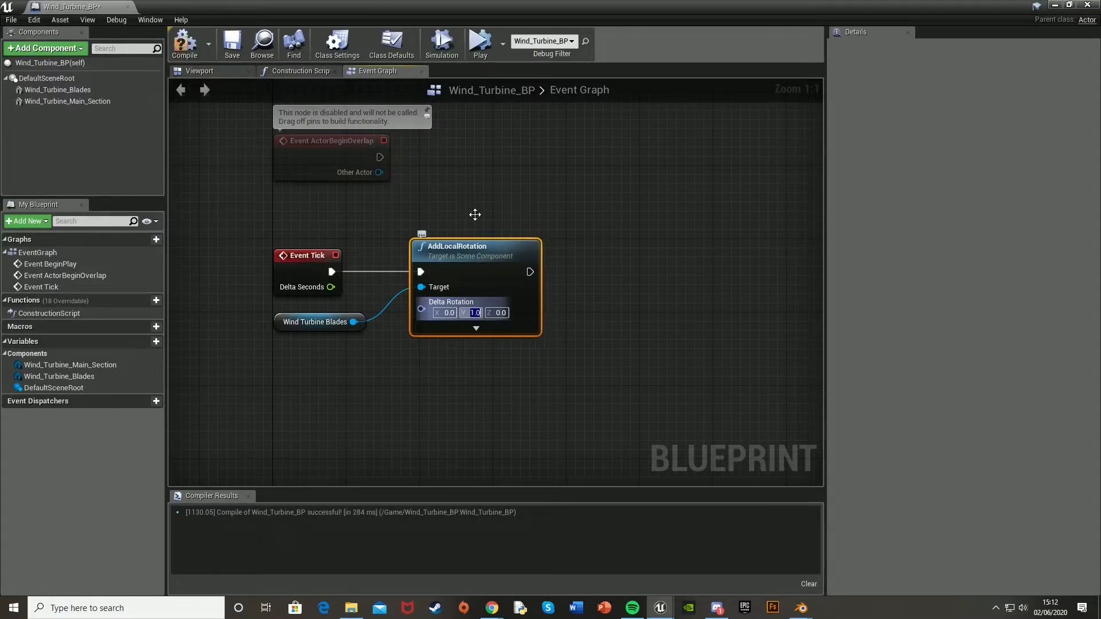
pyautogui.click(187, 43)
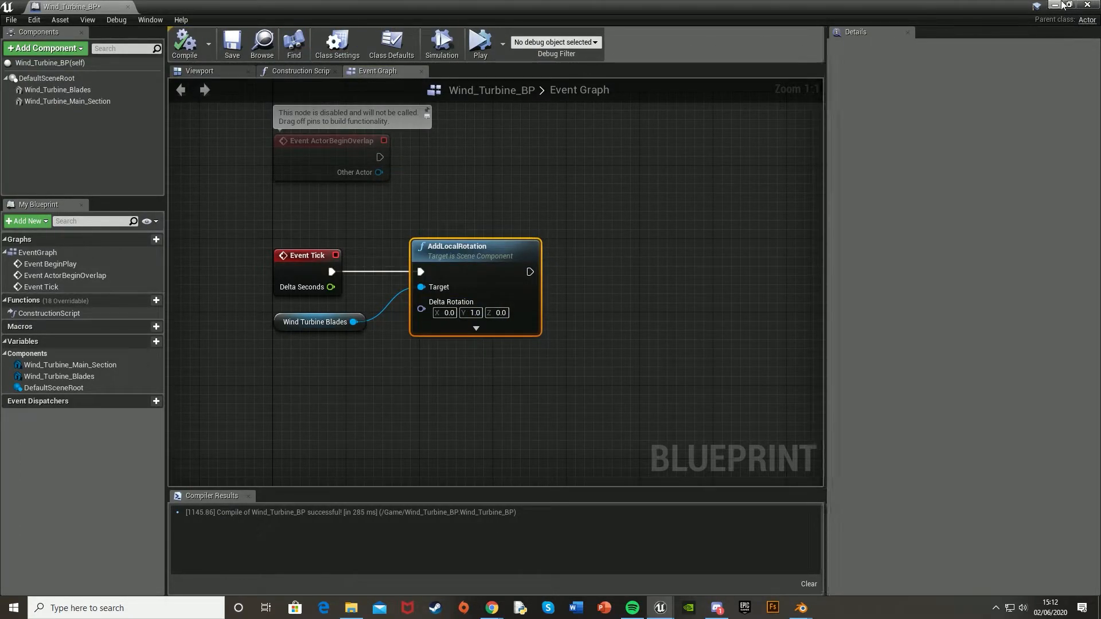
pyautogui.click(1061, 5)
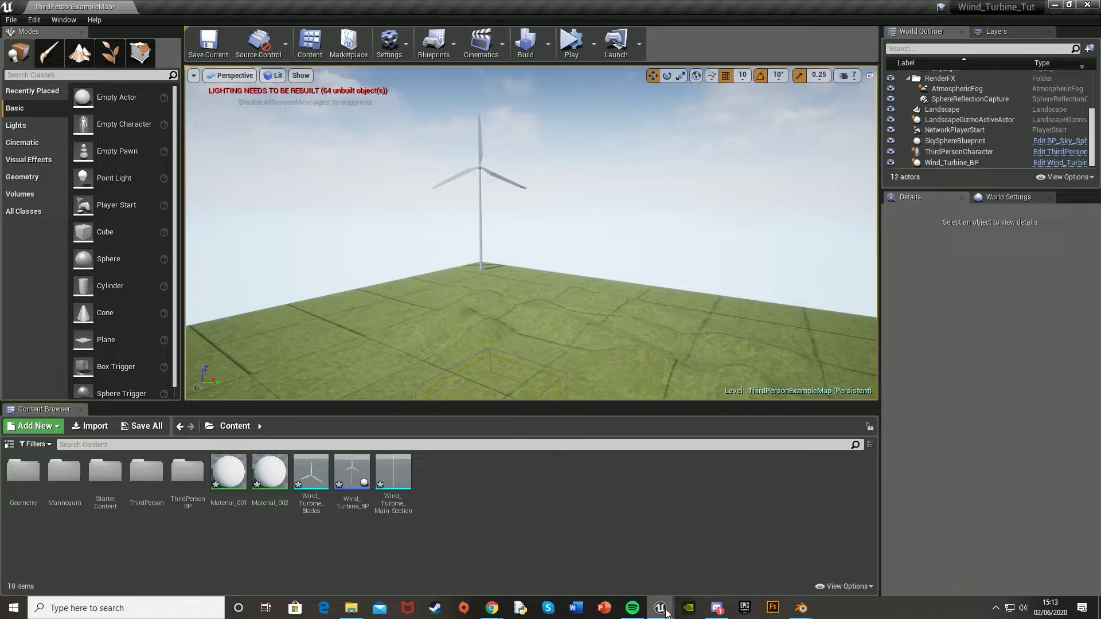
# Step: Reopen the blueprint, move the AddLocalRotation node away from Event Tick, and split its Delta Rotation pin into roll, pitch and yaw
pyautogui.click(665, 612)
pyautogui.click(710, 559)
pyautogui.moveTo(404, 251); pyautogui.dragTo(559, 251)
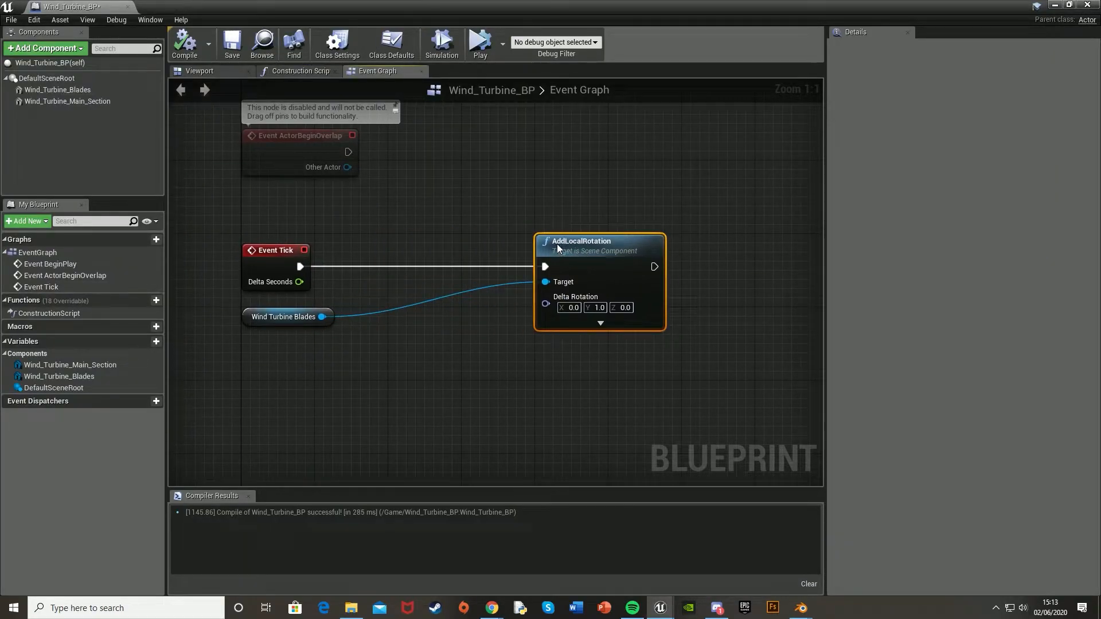
pyautogui.rightClick(548, 306)
pyautogui.moveTo(546, 304); pyautogui.dragTo(548, 304)
pyautogui.rightClick(549, 305)
pyautogui.click(576, 338)
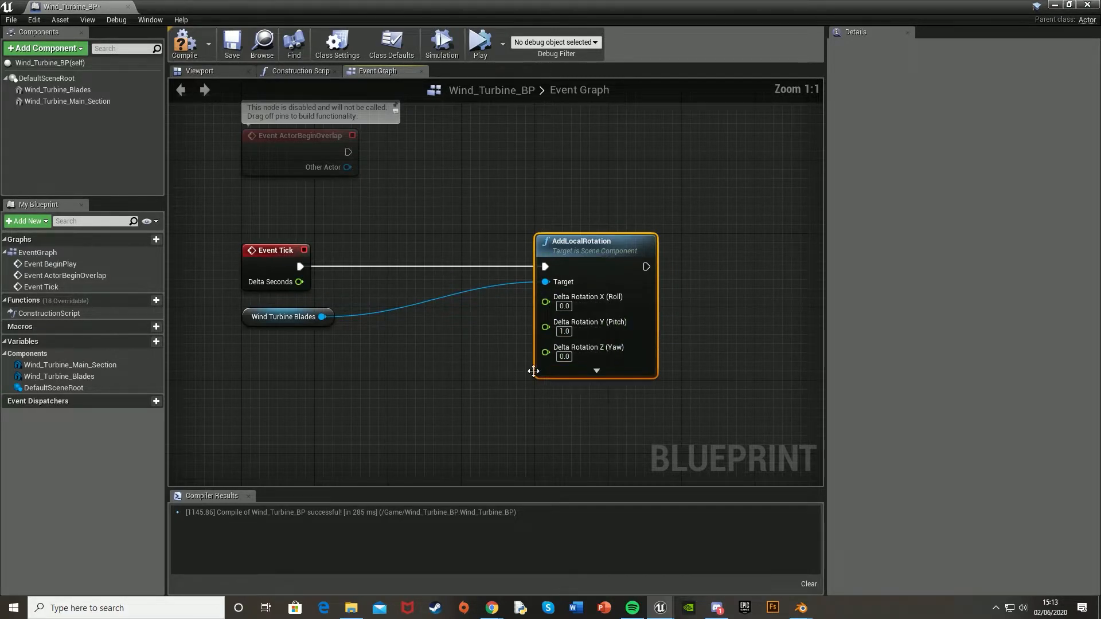
pyautogui.moveTo(482, 354); pyautogui.dragTo(472, 352, button='right')
pyautogui.click(472, 352)
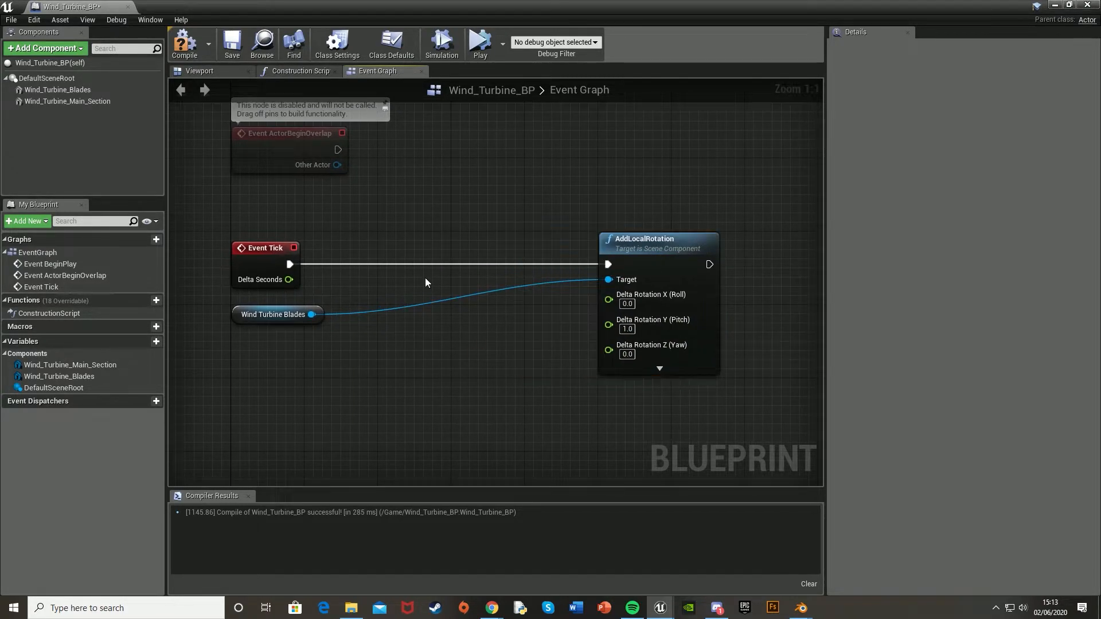
# Step: Add a Random Float in Range node below the Wind Turbine Blades reference with Min 0.3 and Max 1.2
pyautogui.rightClick(425, 277)
pyautogui.write('random floa')
pyautogui.press('Down')
pyautogui.press('Down')
pyautogui.press('Return')
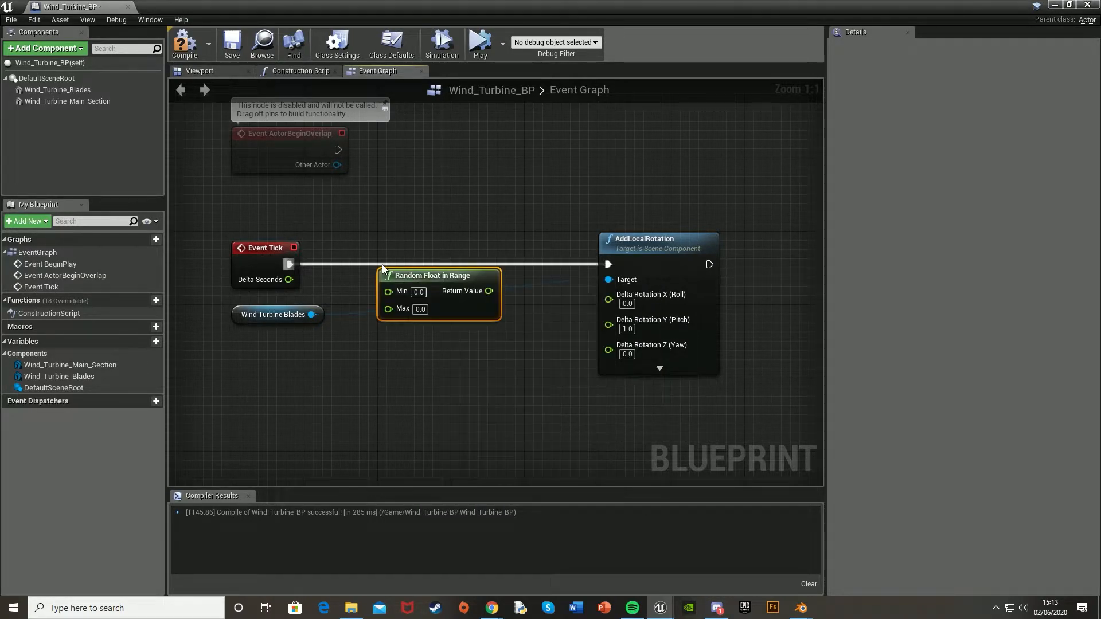
pyautogui.moveTo(403, 282); pyautogui.dragTo(260, 352)
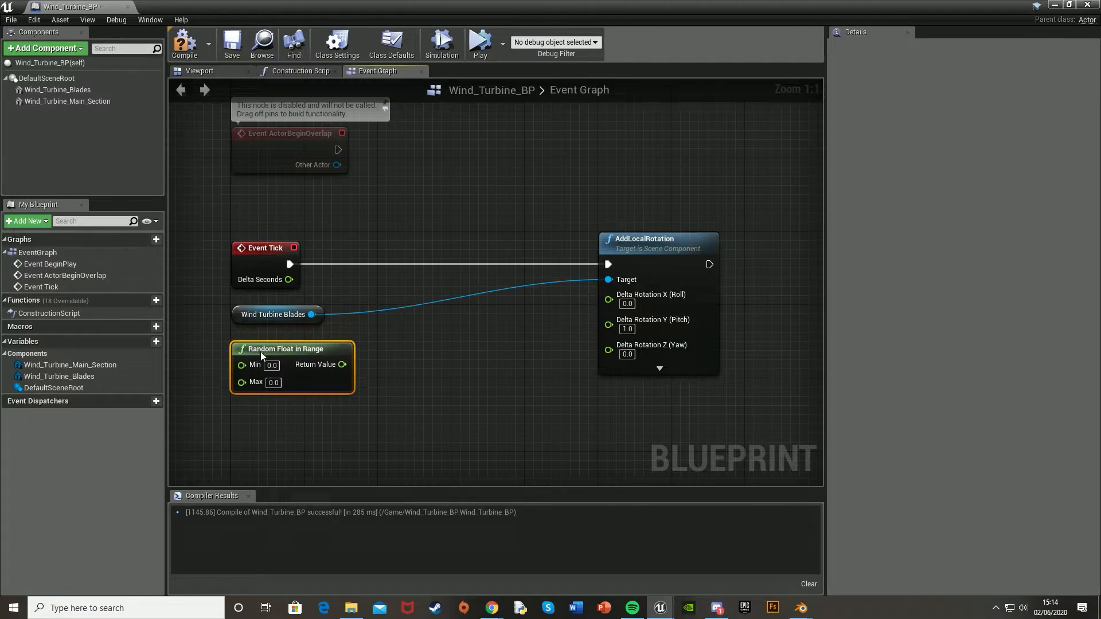
pyautogui.click(271, 365)
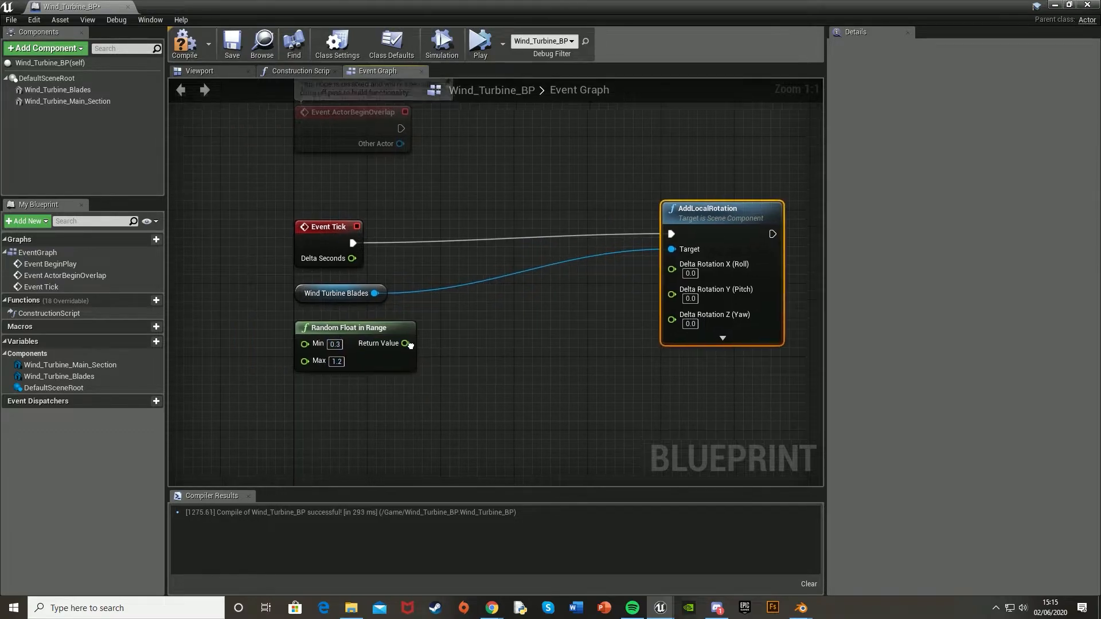
# Step: Promote the Random Float in Range return value to a variable and place its SET node beside it
pyautogui.moveTo(393, 325); pyautogui.dragTo(472, 325)
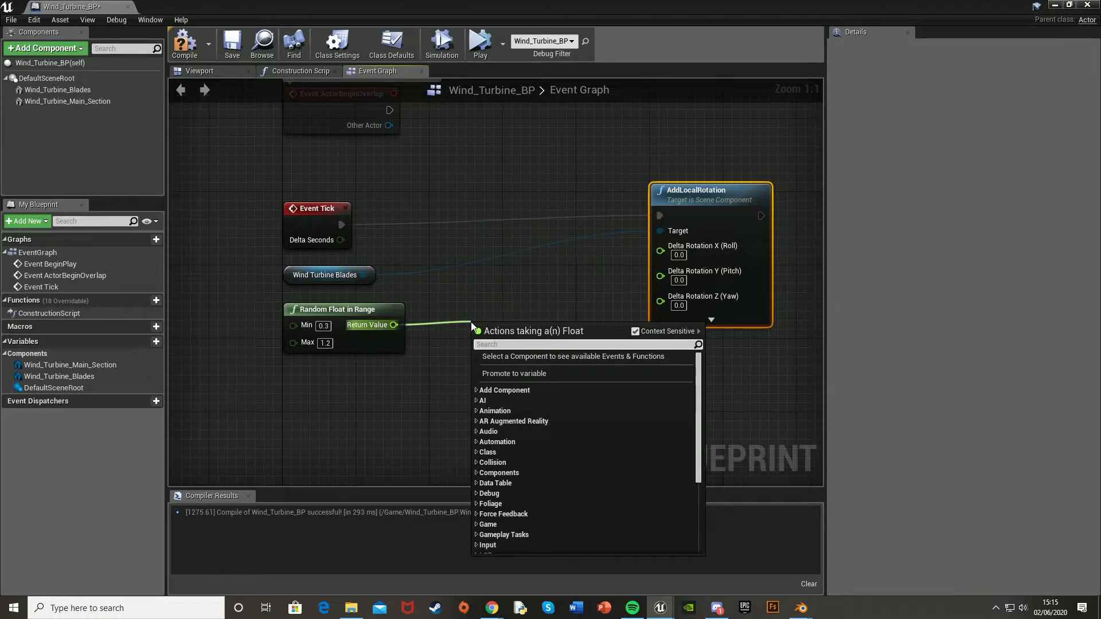
pyautogui.click(432, 324)
pyautogui.rightClick(392, 326)
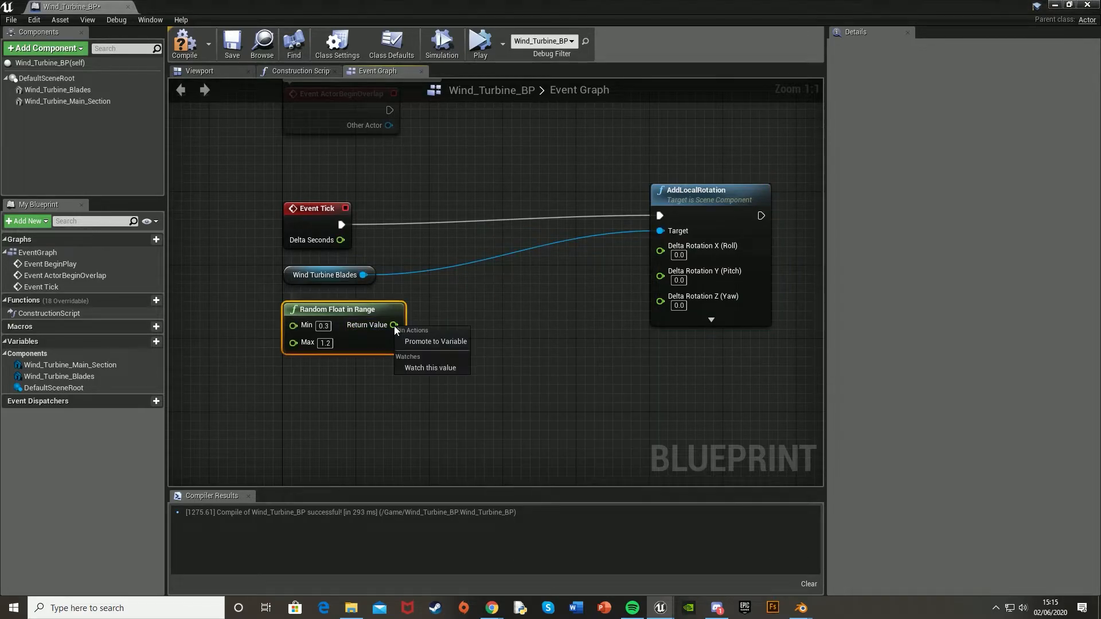
pyautogui.click(427, 347)
pyautogui.moveTo(576, 310); pyautogui.dragTo(540, 301)
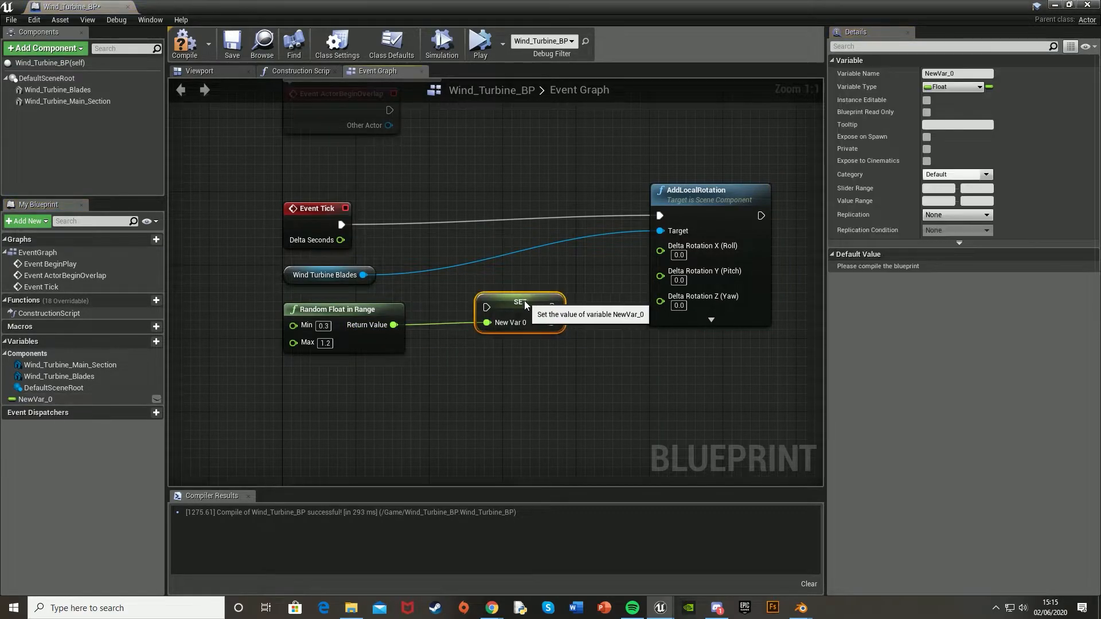
# Step: Attach the SET node to Event BeginPlay with the random float node beneath it, and move AddLocalRotation close to Event Tick
pyautogui.scroll(-3, 491, 382)
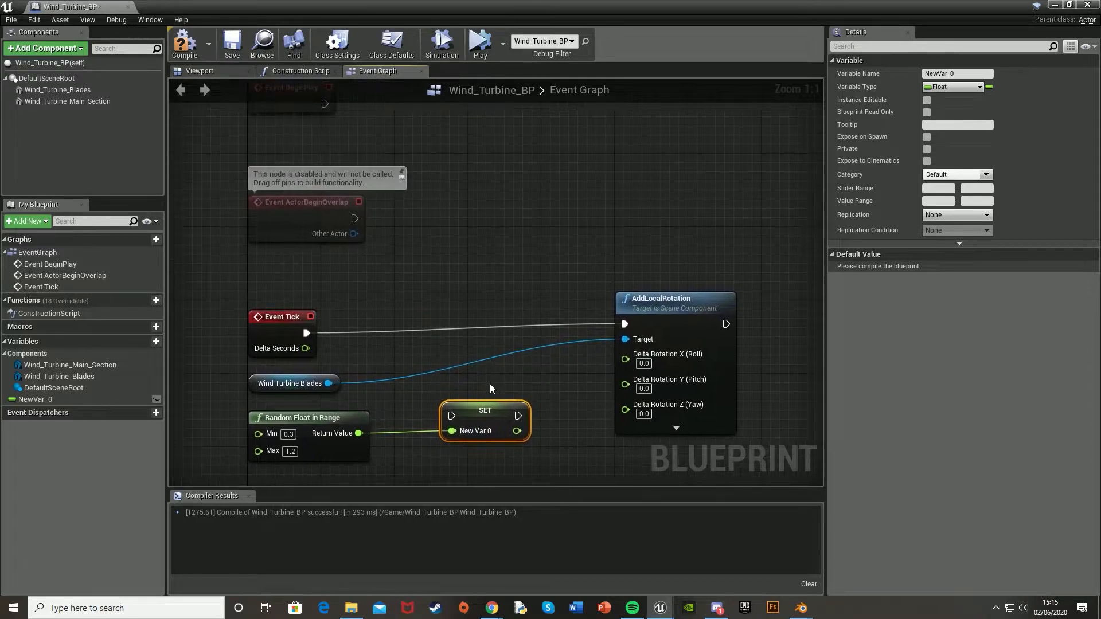
pyautogui.moveTo(483, 421); pyautogui.dragTo(444, 194)
pyautogui.click(427, 202)
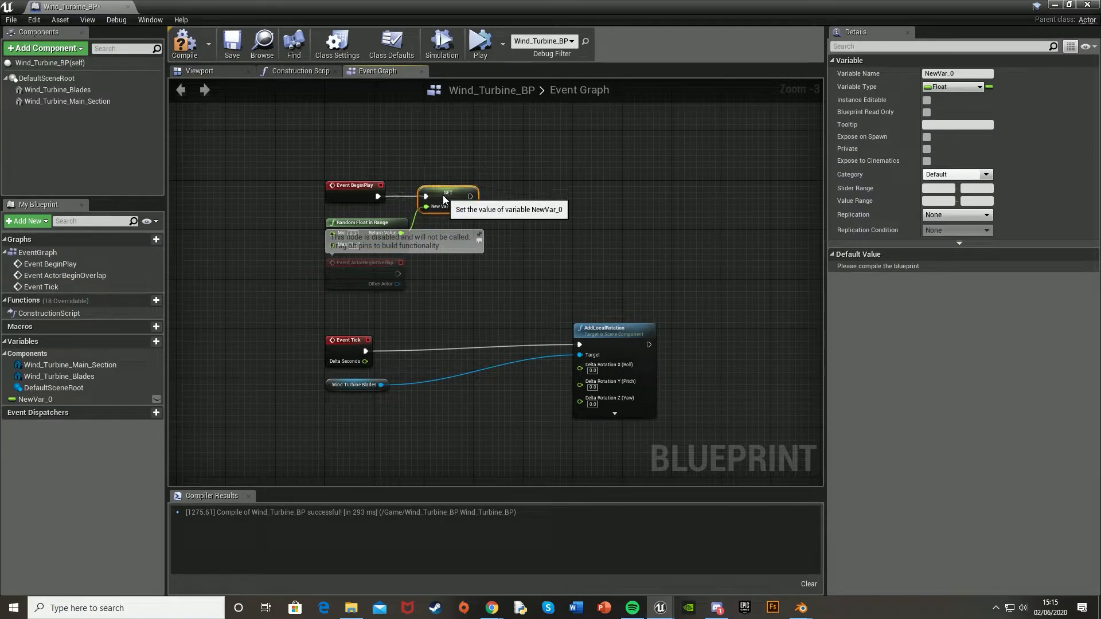
pyautogui.moveTo(619, 351); pyautogui.dragTo(459, 357)
# Step: Rename the SET node's variable to Rotation Amount and compile the blueprint
pyautogui.click(465, 206)
pyautogui.click(963, 74)
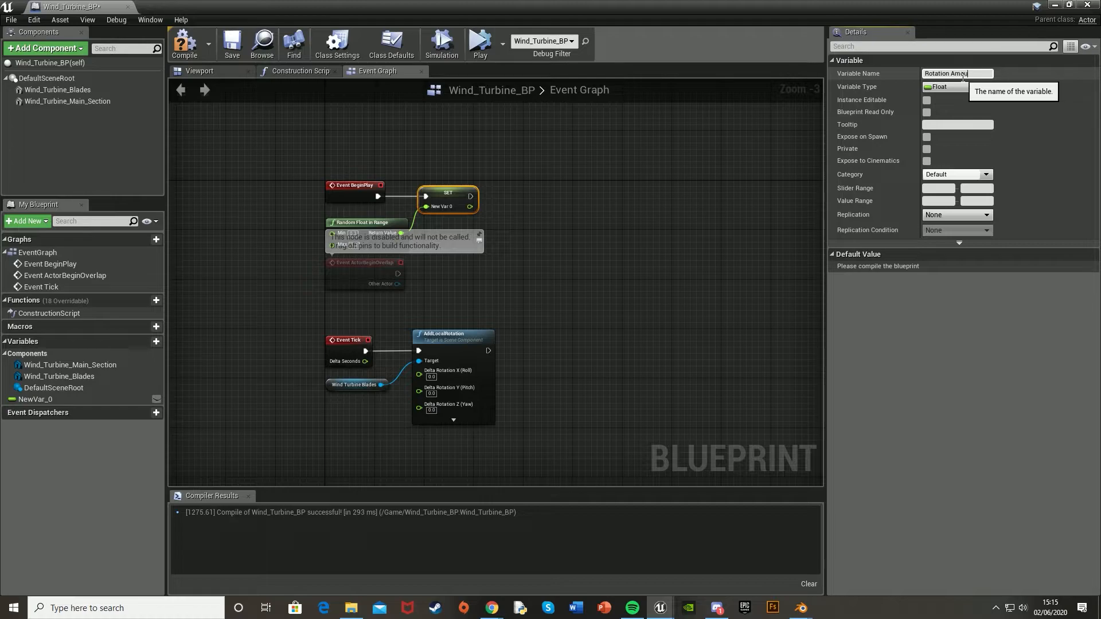
pyautogui.write('Rotation Amount')
pyautogui.press('Return')
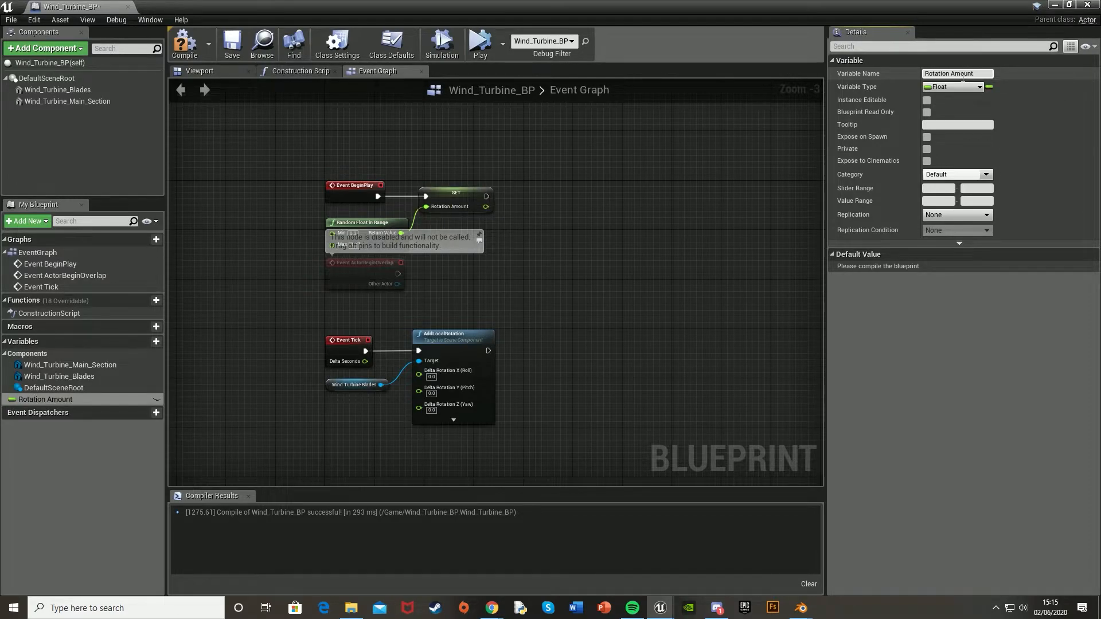
pyautogui.click(184, 43)
# Step: Return to the level and place a second Wind_Turbine_BP at about X 21250, Y -7750
pyautogui.click(1054, 5)
pyautogui.moveTo(631, 246); pyautogui.dragTo(648, 264, button='right')
pyautogui.moveTo(351, 474); pyautogui.dragTo(488, 195)
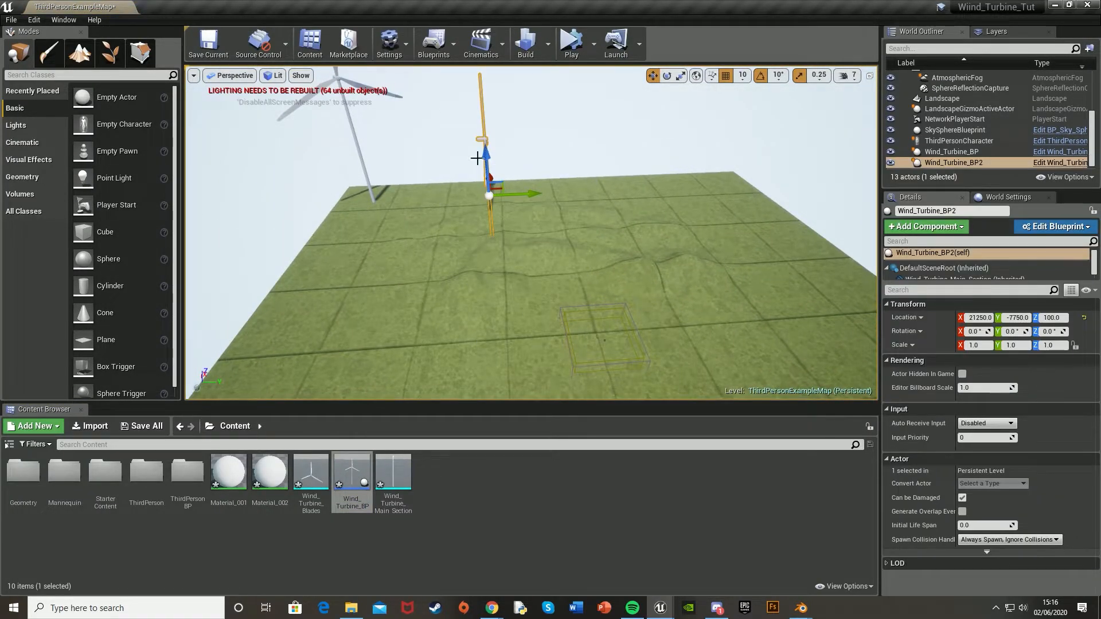
# Step: Match the second turbine to the first by setting its Z location to 6490 and its Z rotation to 90 degrees
pyautogui.click(351, 116)
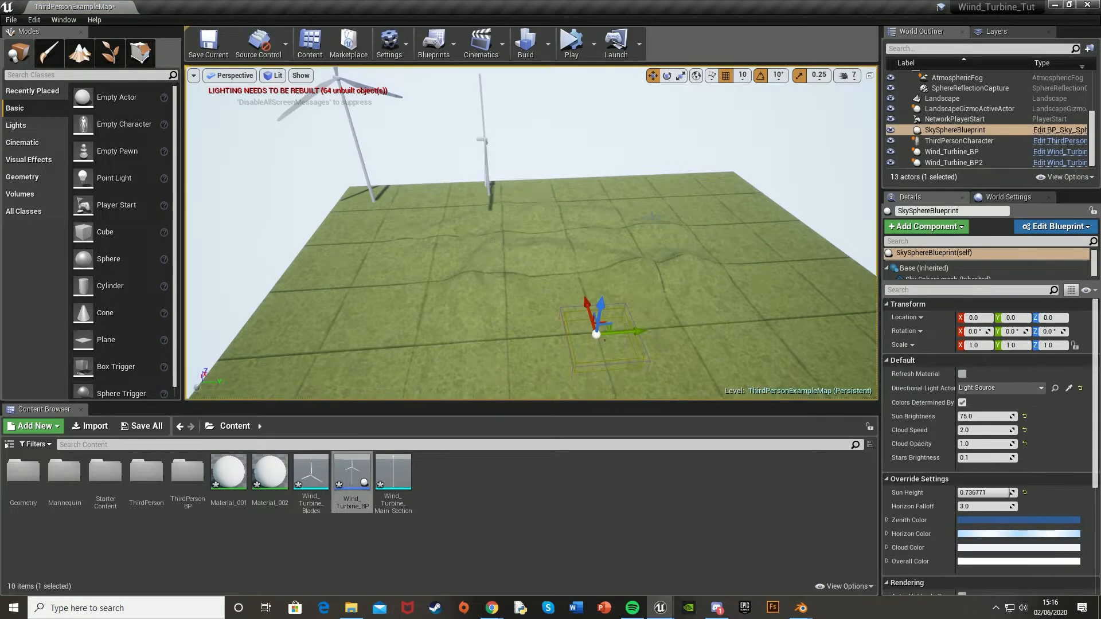
pyautogui.click(362, 83)
pyautogui.click(1055, 317)
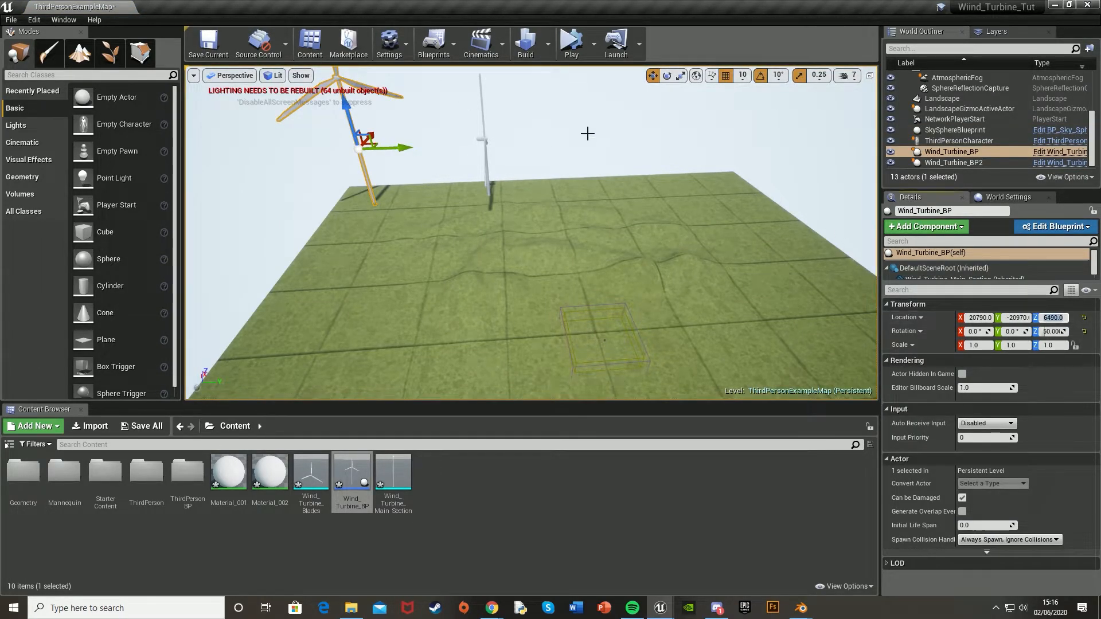
pyautogui.click(488, 140)
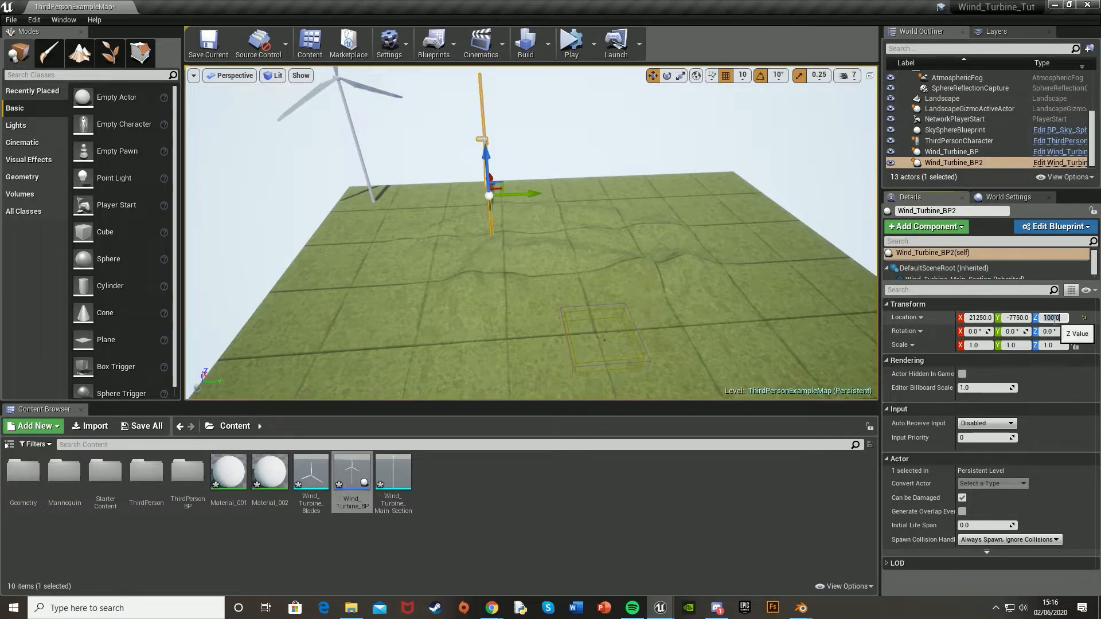
pyautogui.press('Return')
# Step: Duplicate the second turbine along the Y axis to about Y 8020
pyautogui.moveTo(510, 186); pyautogui.dragTo(506, 184, button='right')
pyautogui.keyDown('alt'); pyautogui.moveTo(524, 144); pyautogui.dragTo(771, 145); pyautogui.keyUp('alt')
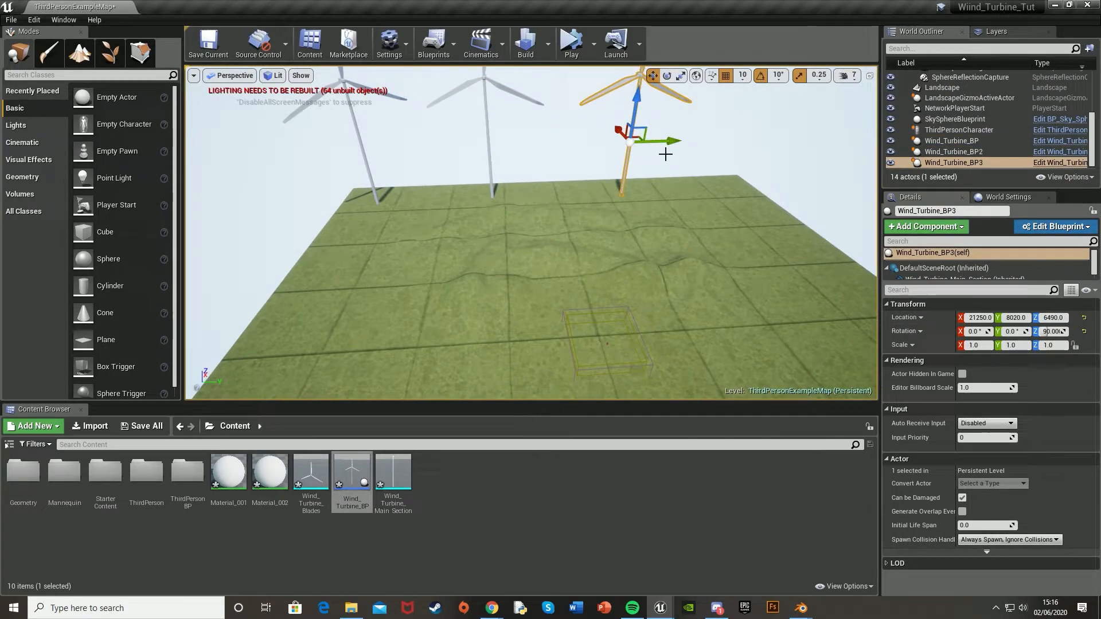
# Step: Duplicate the third turbine along the Y axis to about Y 21630 and play-test the level
pyautogui.press('e')
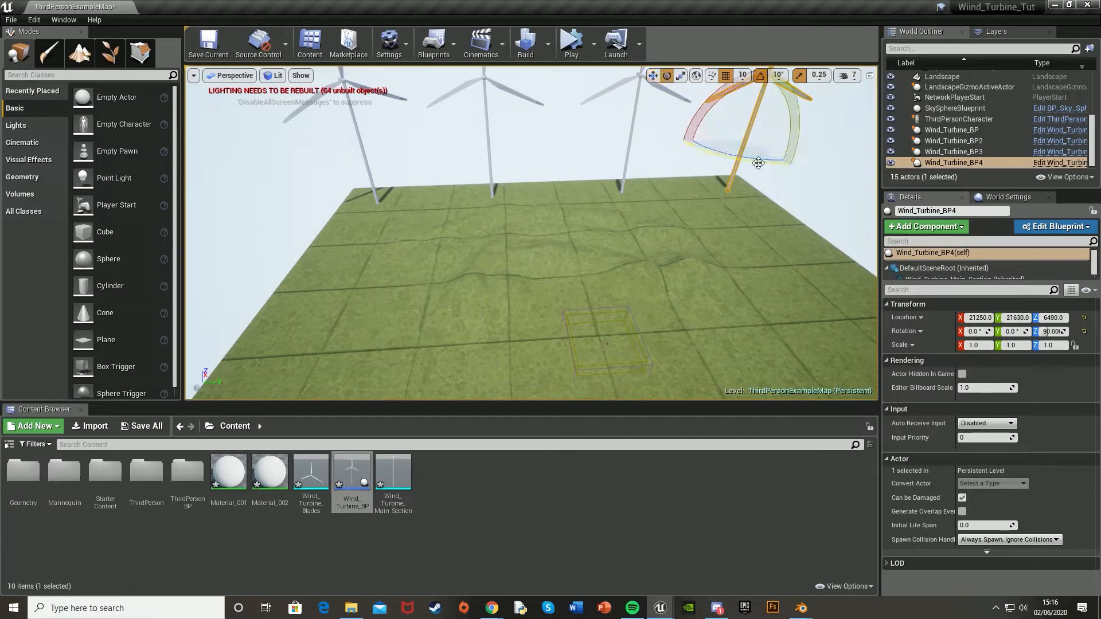
pyautogui.press('w')
pyautogui.click(571, 43)
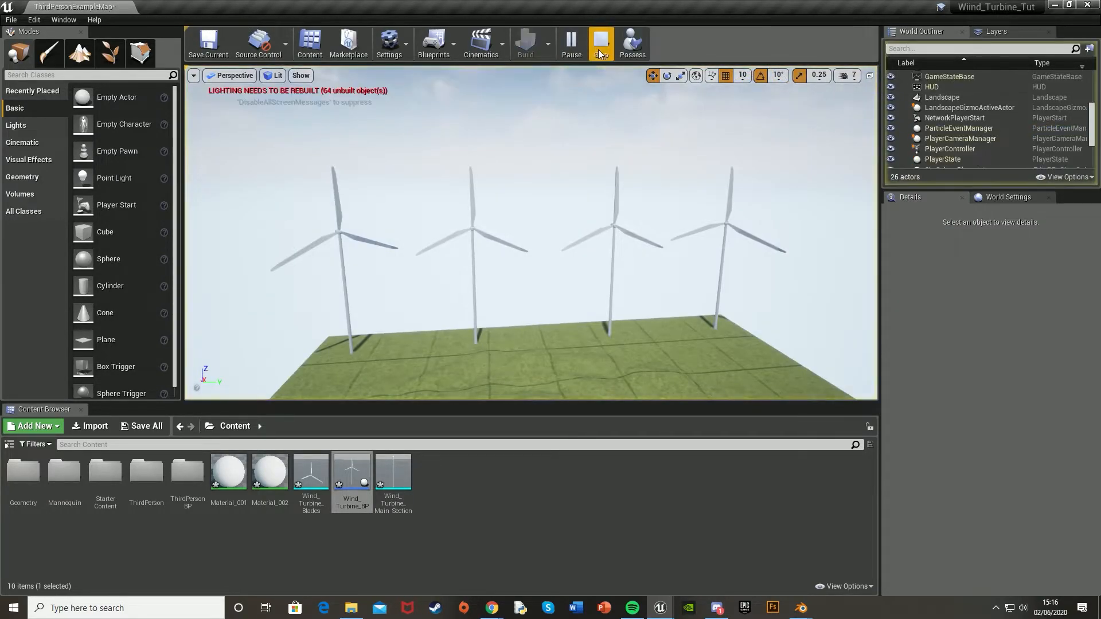
pyautogui.click(600, 51)
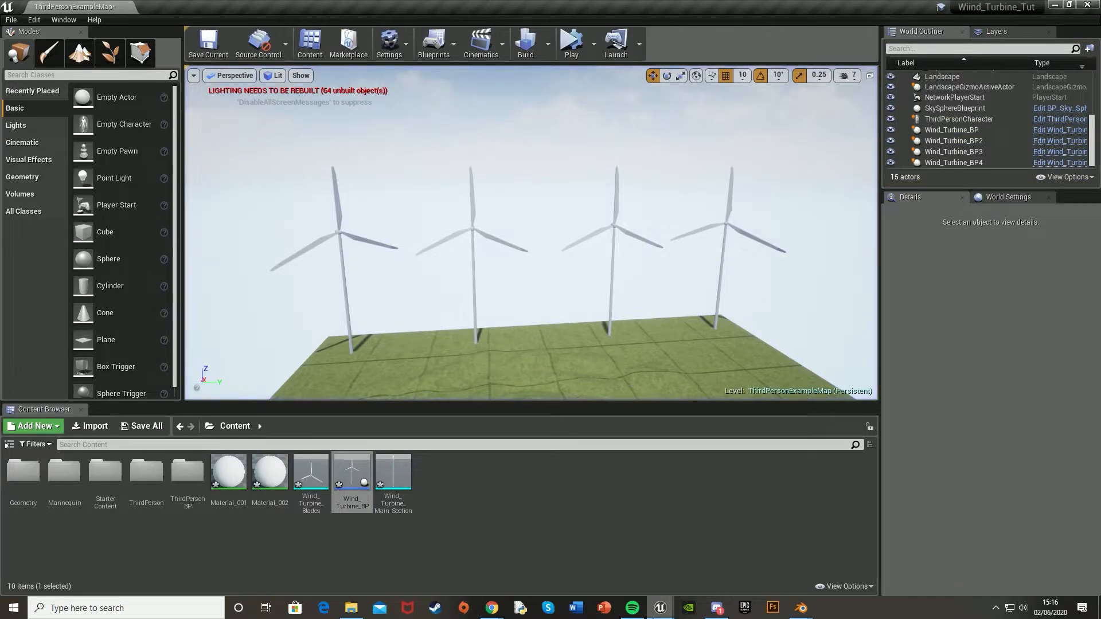
# Step: Reopen the Wind_Turbine_BP graph and feed the Rotation Amount variable into AddLocalRotation's Delta Rotation Y (Pitch) input
pyautogui.moveTo(660, 608)
pyautogui.click(697, 561)
pyautogui.moveTo(451, 310); pyautogui.dragTo(491, 228, button='right')
pyautogui.scroll(3, 432, 359)
pyautogui.moveTo(432, 359); pyautogui.dragTo(314, 451, button='right')
pyautogui.moveTo(378, 303); pyautogui.dragTo(473, 305)
pyautogui.moveTo(45, 399); pyautogui.dragTo(439, 384)
pyautogui.click(236, 425)
pyautogui.moveTo(456, 301); pyautogui.dragTo(390, 301)
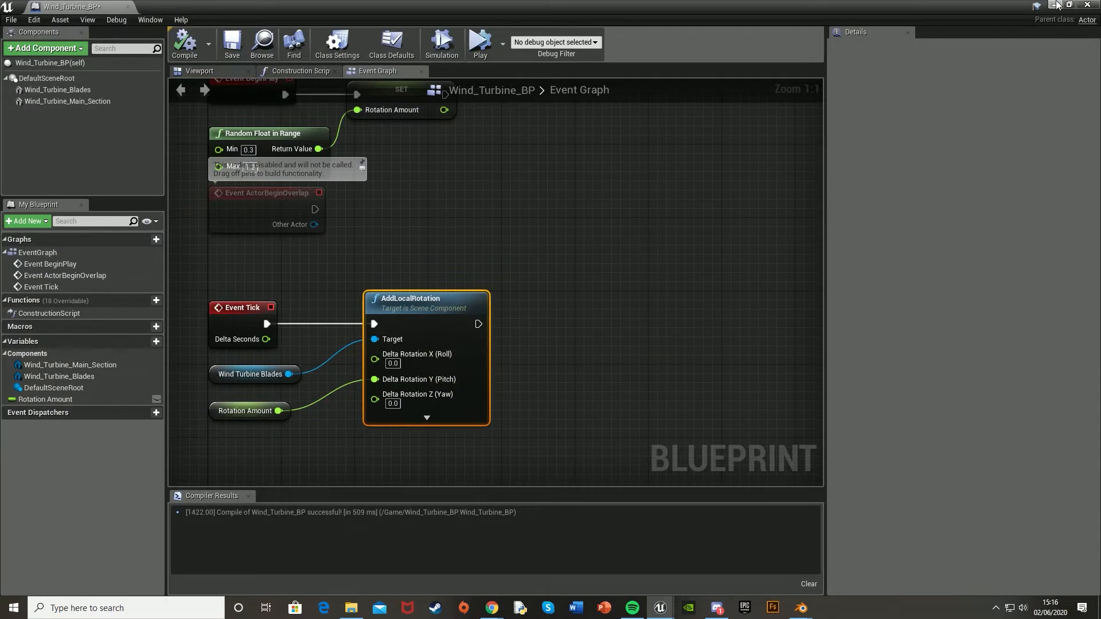
# Step: Return to the level and play-test the blade rotation of the four turbines
pyautogui.click(1056, 4)
pyautogui.hotkey('alt', 'p')
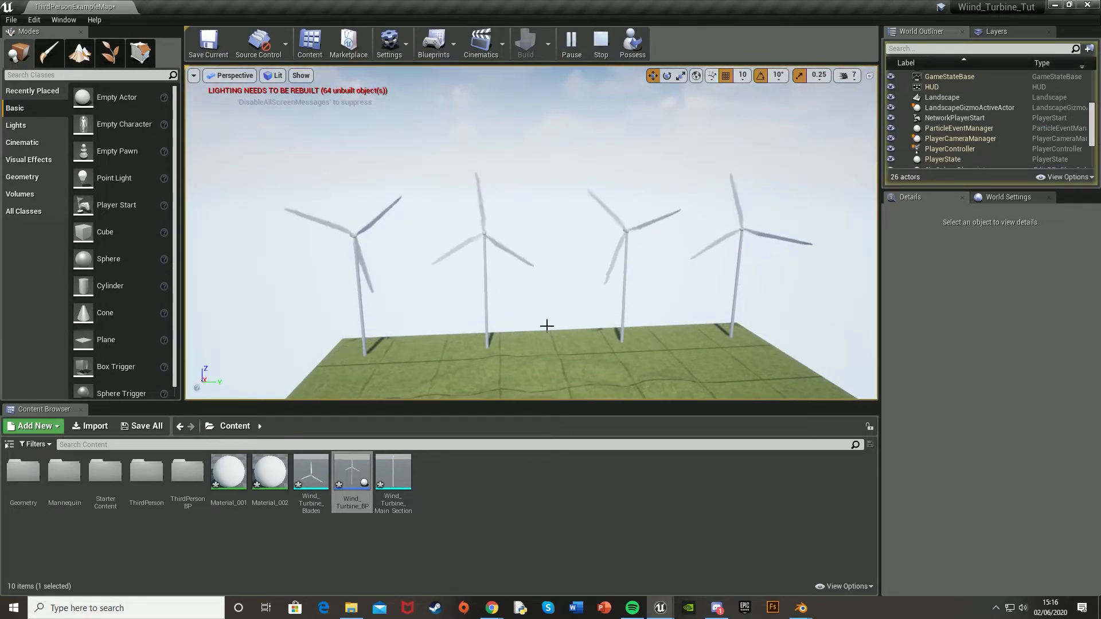
pyautogui.click(600, 47)
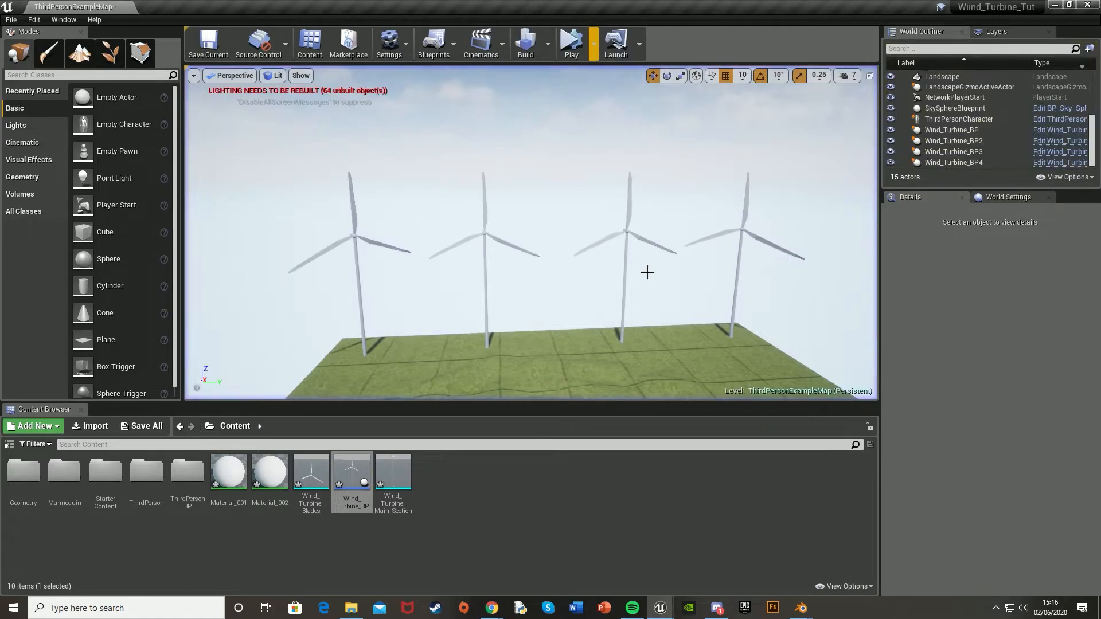
# Step: In the turbine blueprint, set Random Float in Range to Min 0.1 and Max 10, compile, and return to the level
pyautogui.moveTo(660, 608)
pyautogui.click(730, 551)
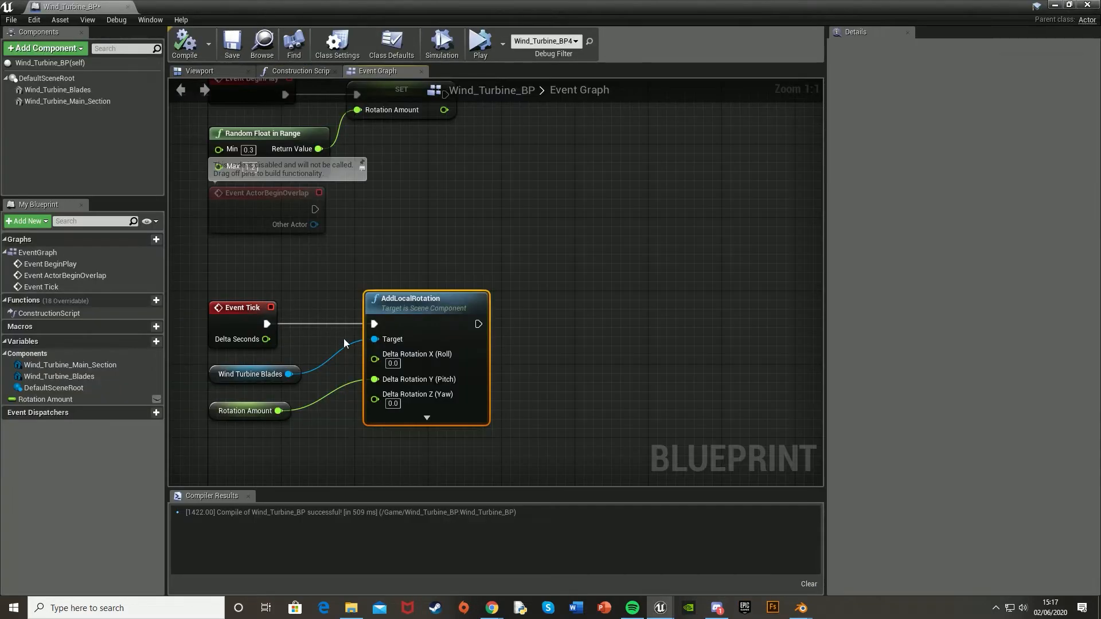
pyautogui.moveTo(344, 345); pyautogui.dragTo(365, 238, button='right')
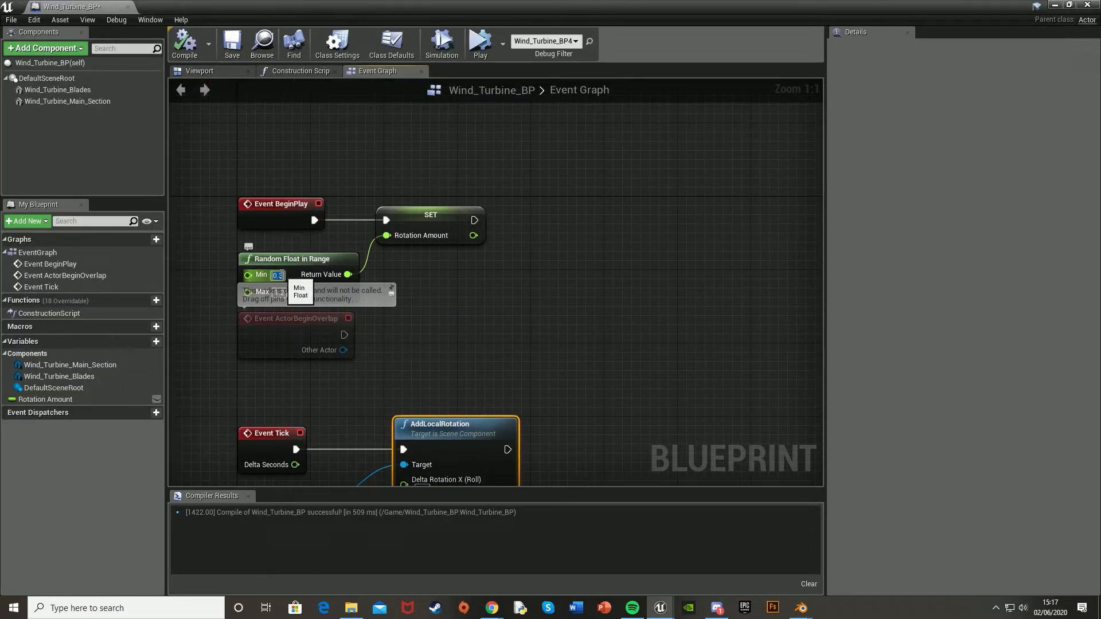
pyautogui.click(278, 292)
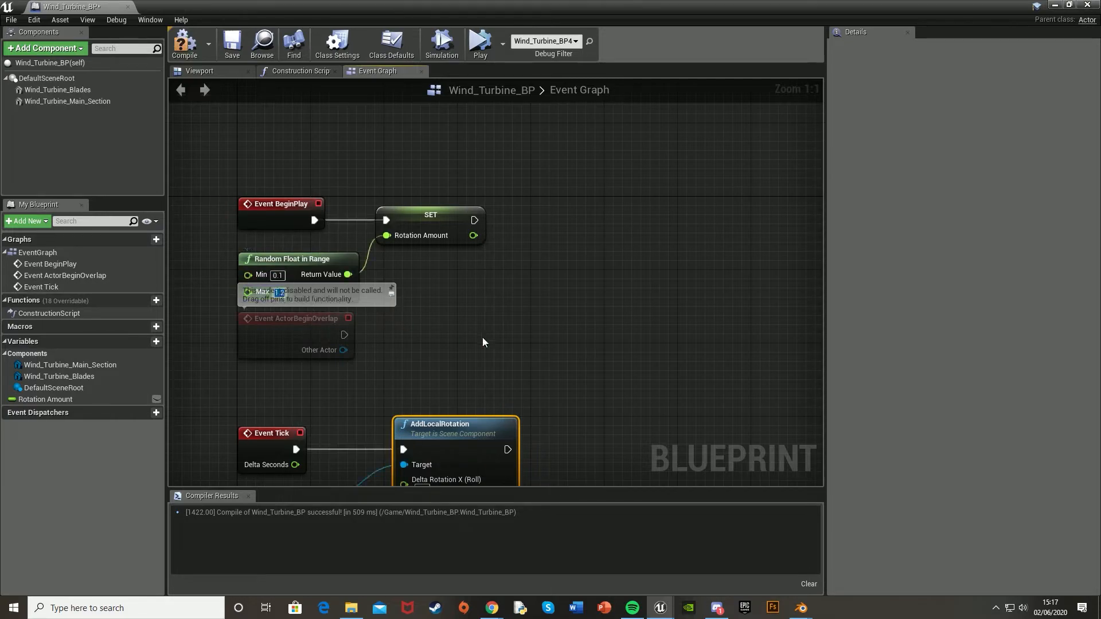
pyautogui.write('10')
pyautogui.click(347, 160)
pyautogui.click(178, 53)
pyautogui.click(1054, 5)
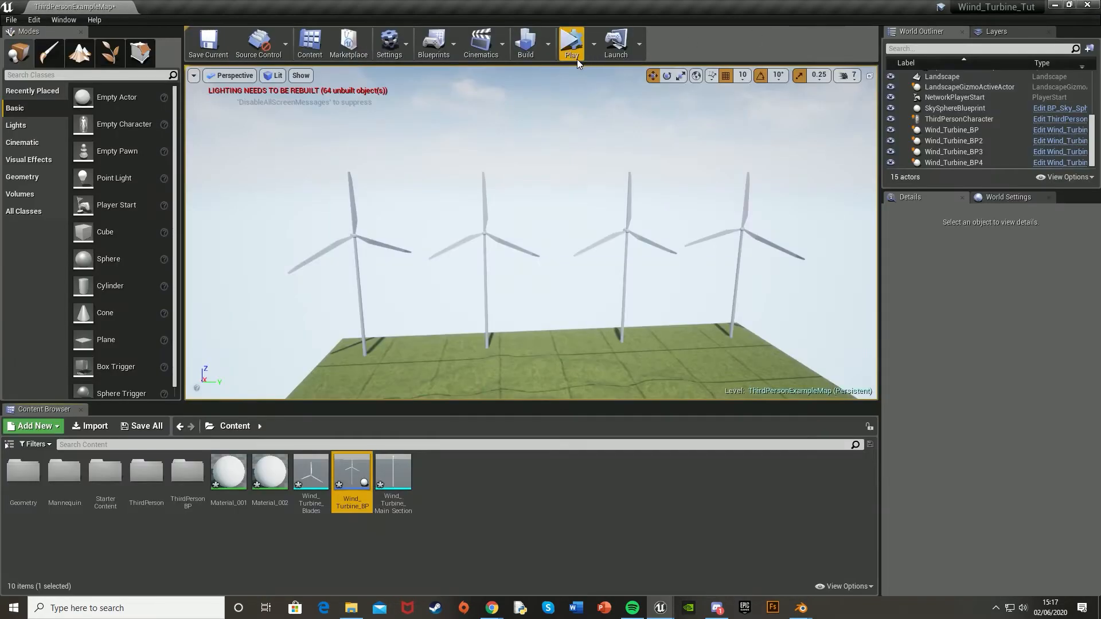
# Step: Play the level and view the turbines from closer up to compare their random spin speeds
pyautogui.click(571, 40)
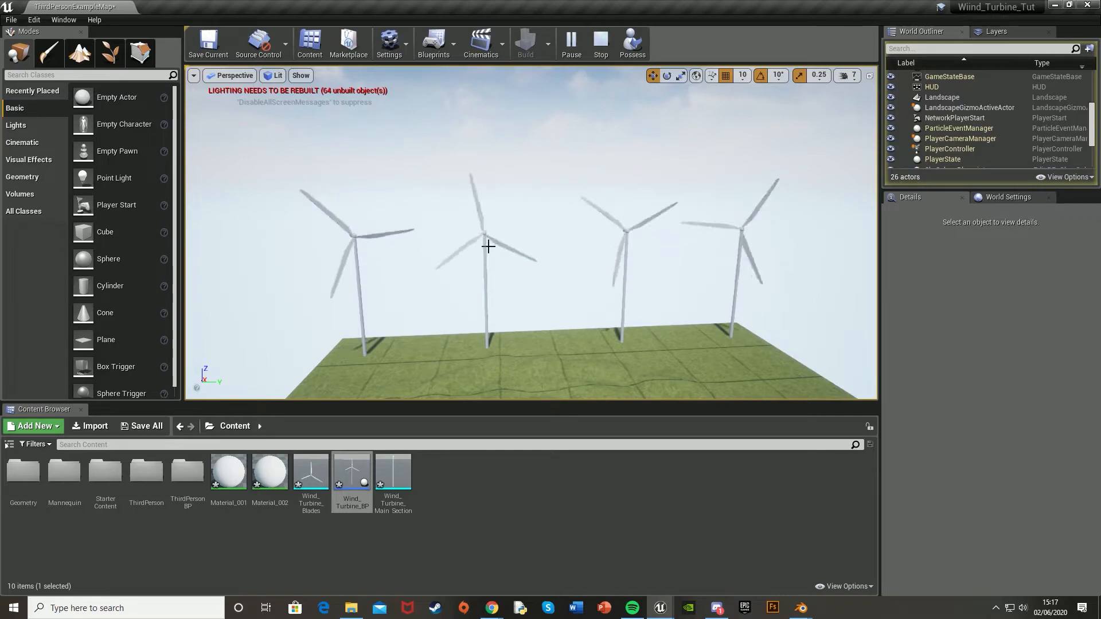
pyautogui.moveTo(514, 256); pyautogui.dragTo(475, 281, button='right')
pyautogui.press('w')
pyautogui.press('a')
pyautogui.moveTo(467, 172); pyautogui.dragTo(459, 151, button='right')
pyautogui.moveTo(550, 224); pyautogui.dragTo(544, 260, button='right')
pyautogui.press('s')
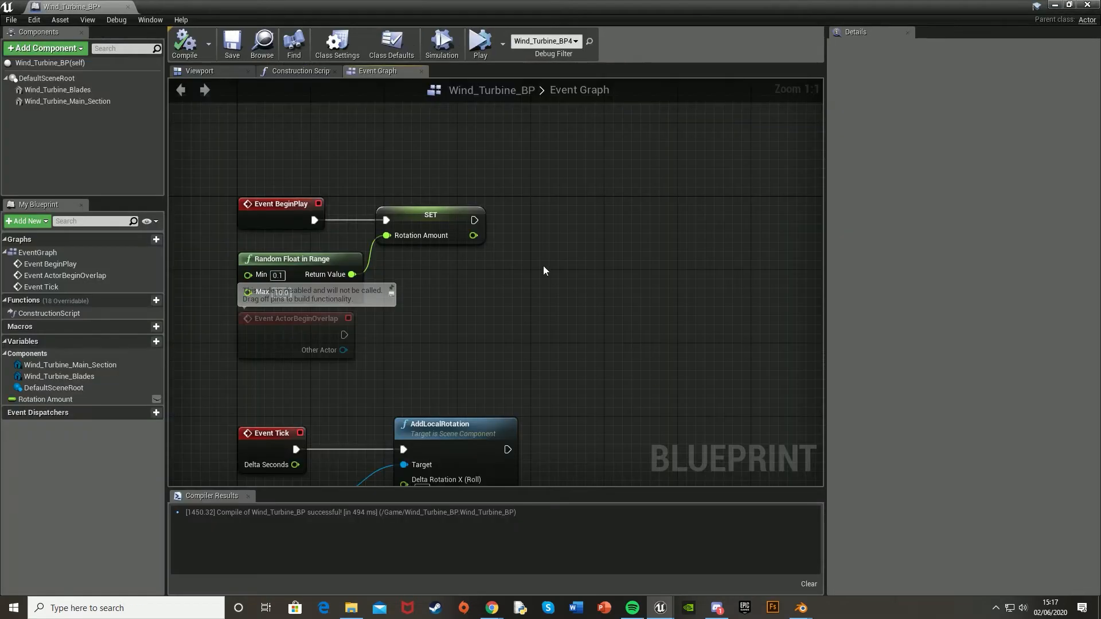
# Step: Review the blueprint's rotation nodes, return to the level, and run the turbines once more
pyautogui.moveTo(543, 266); pyautogui.dragTo(445, 212, button='right')
pyautogui.click(1056, 6)
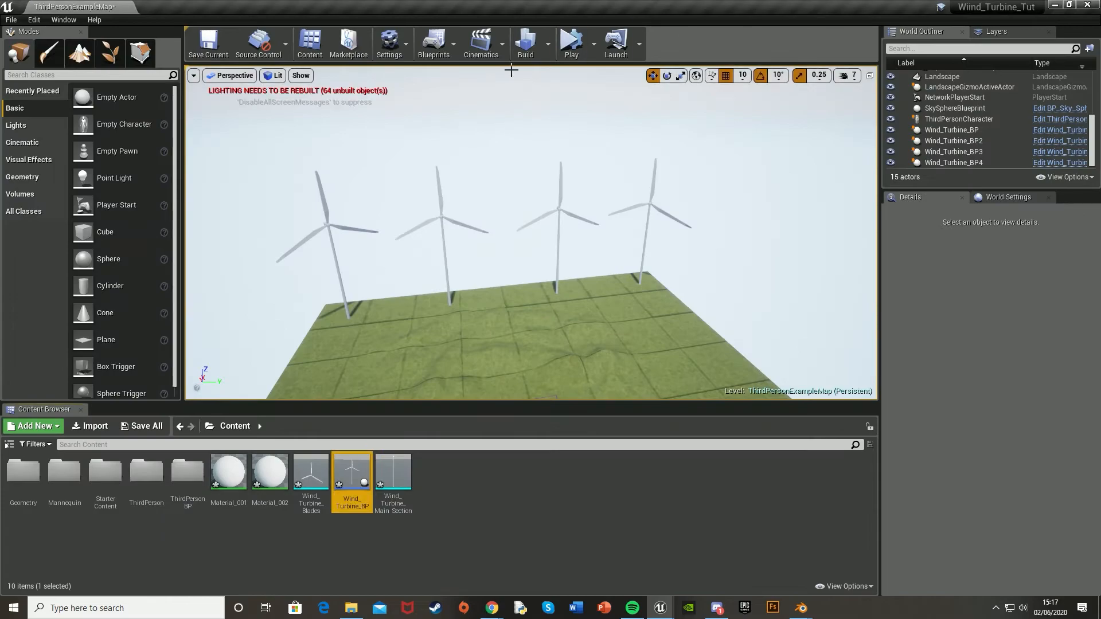
pyautogui.click(584, 56)
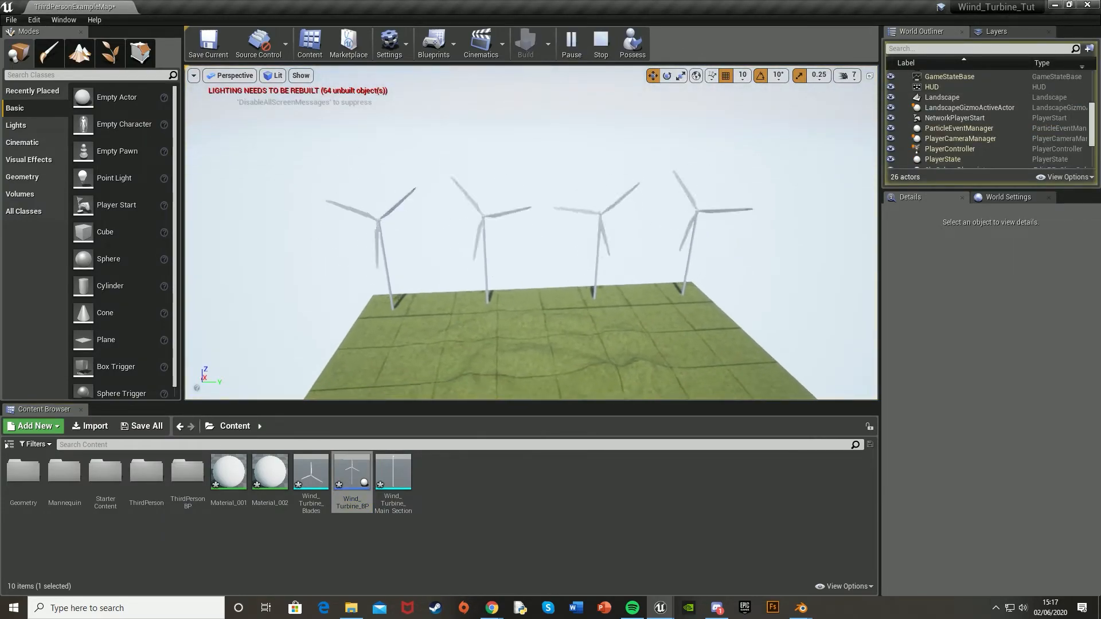
pyautogui.click(601, 42)
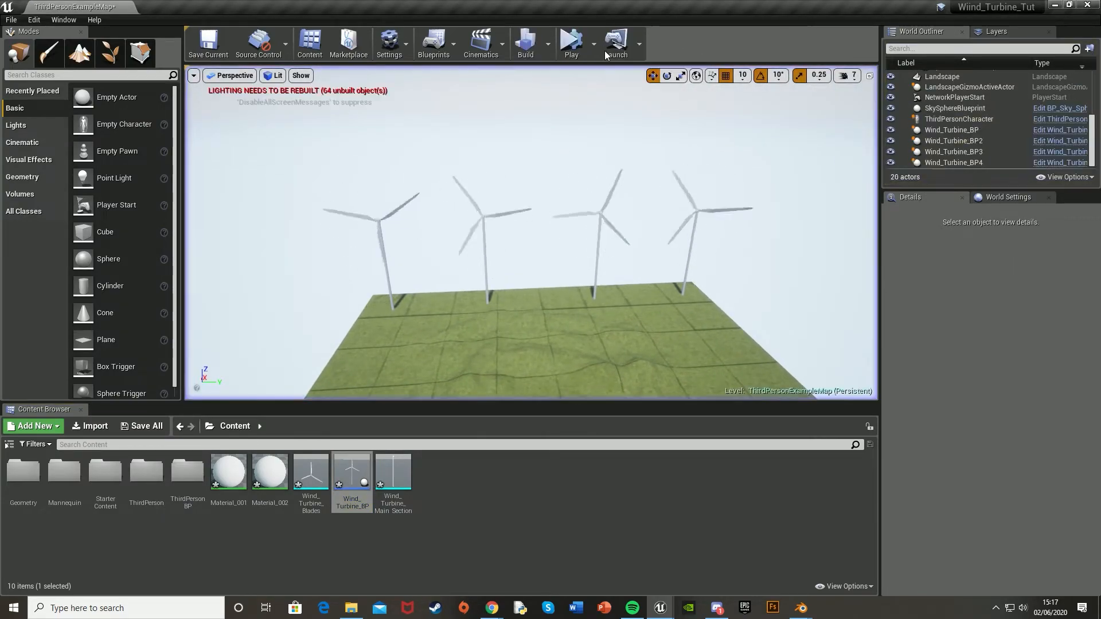
# Step: In Wind_Turbine_BP, delete the Event BeginPlay, Random Float in Range, SET and Rotation Amount nodes
pyautogui.doubleClick(352, 473)
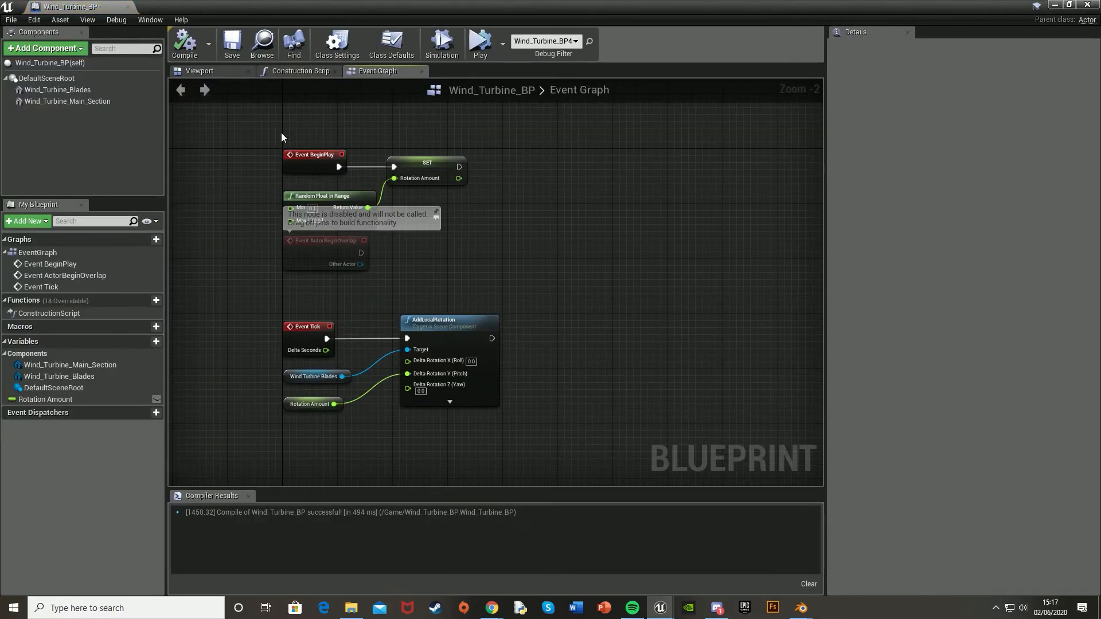
pyautogui.moveTo(392, 213); pyautogui.dragTo(393, 214)
pyautogui.press('Delete')
pyautogui.click(321, 404)
pyautogui.press('Delete')
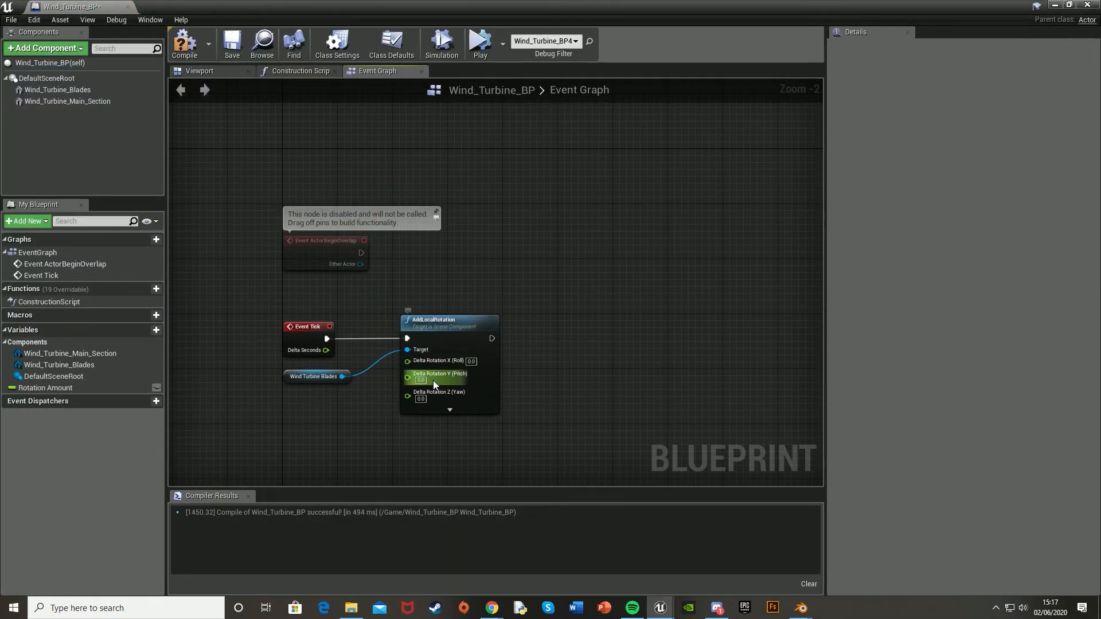
# Step: Set AddLocalRotation's Delta Rotation Y (Pitch) to 1.0, compile the blueprint, and return to the level
pyautogui.scroll(2, 426, 398)
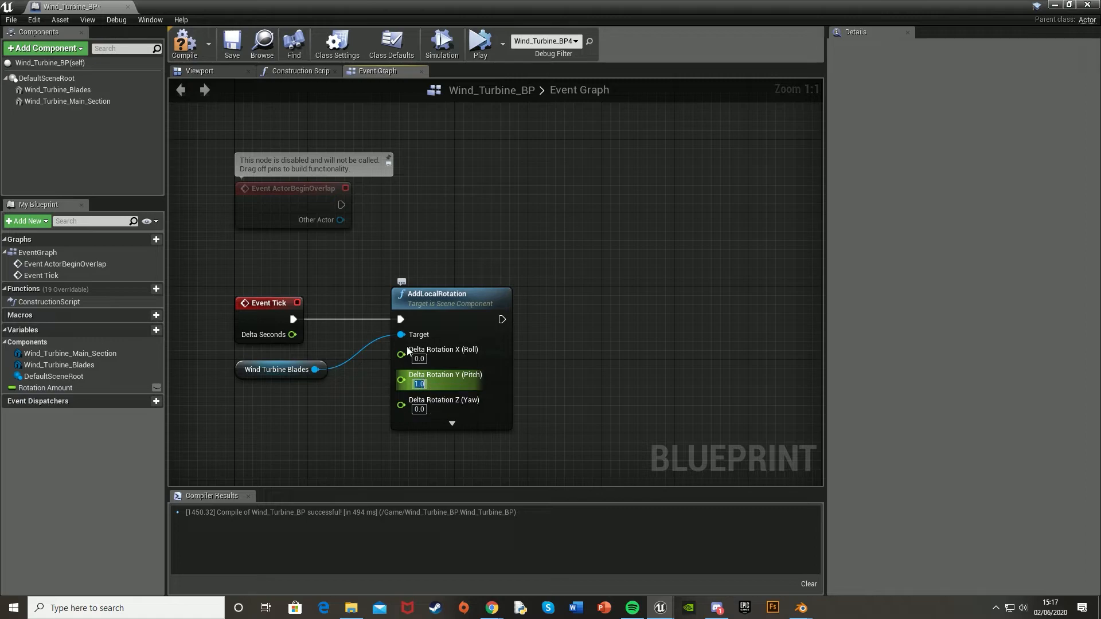
pyautogui.click(198, 56)
pyautogui.click(1055, 5)
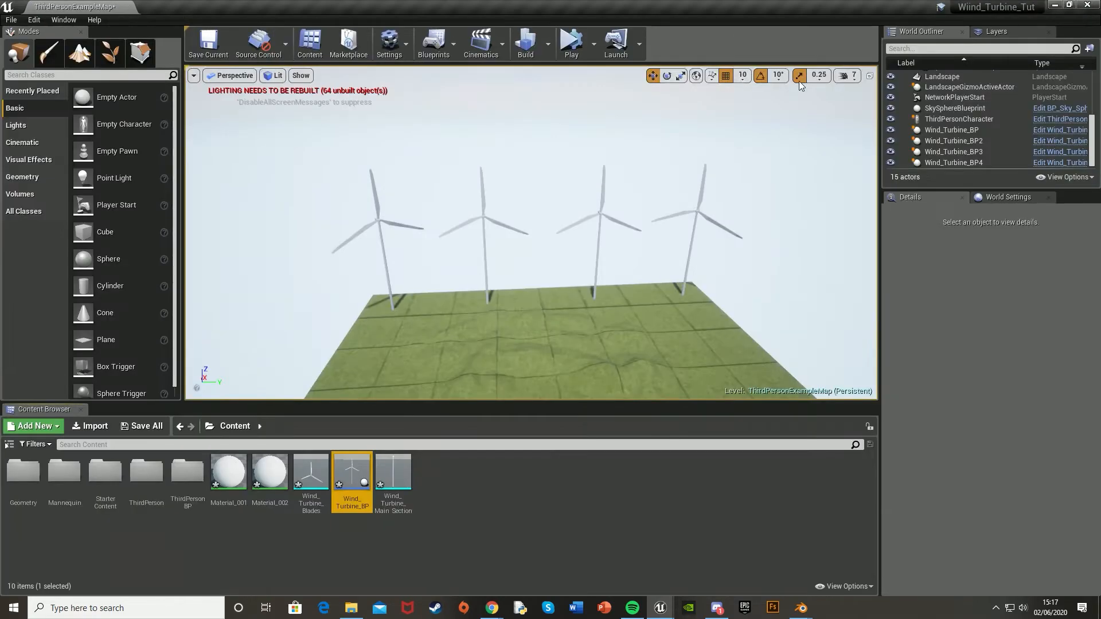
# Step: Delete the second, third and fourth turbines from the level, keeping only the first one
pyautogui.click(487, 223)
pyautogui.click(485, 241)
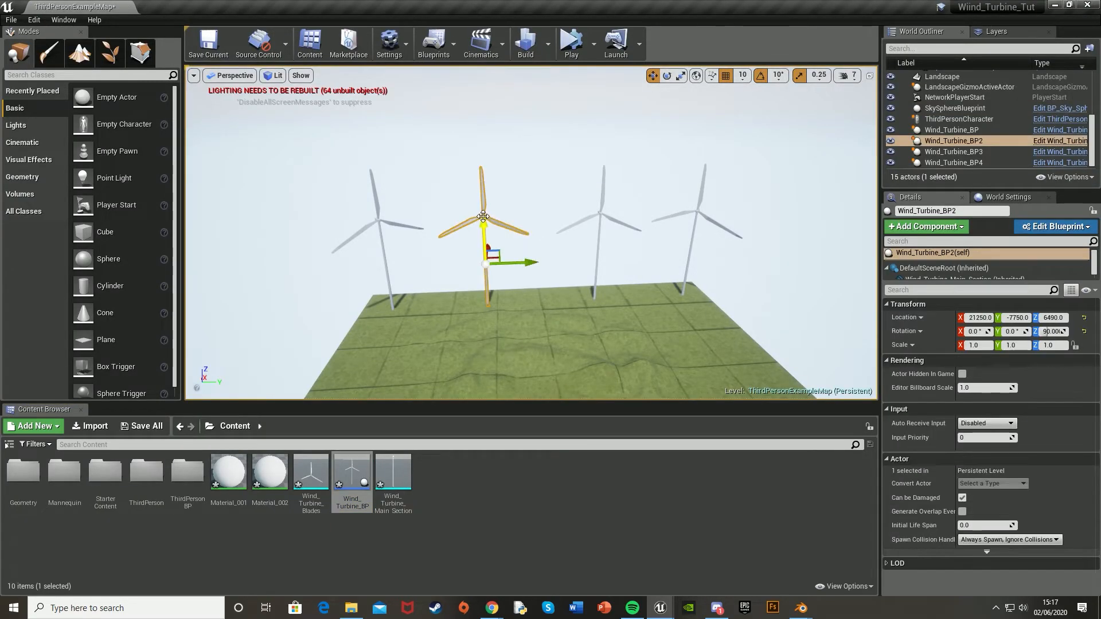
pyautogui.press('Delete')
pyautogui.click(599, 220)
pyautogui.press('Delete')
pyautogui.click(698, 211)
pyautogui.press('Delete')
# Step: Duplicate the Wind_Turbine_BP asset as Wind_Turbine_BP1, set the copy's Delta Rotation Y (Pitch) to 0.5, and compile it
pyautogui.rightClick(360, 479)
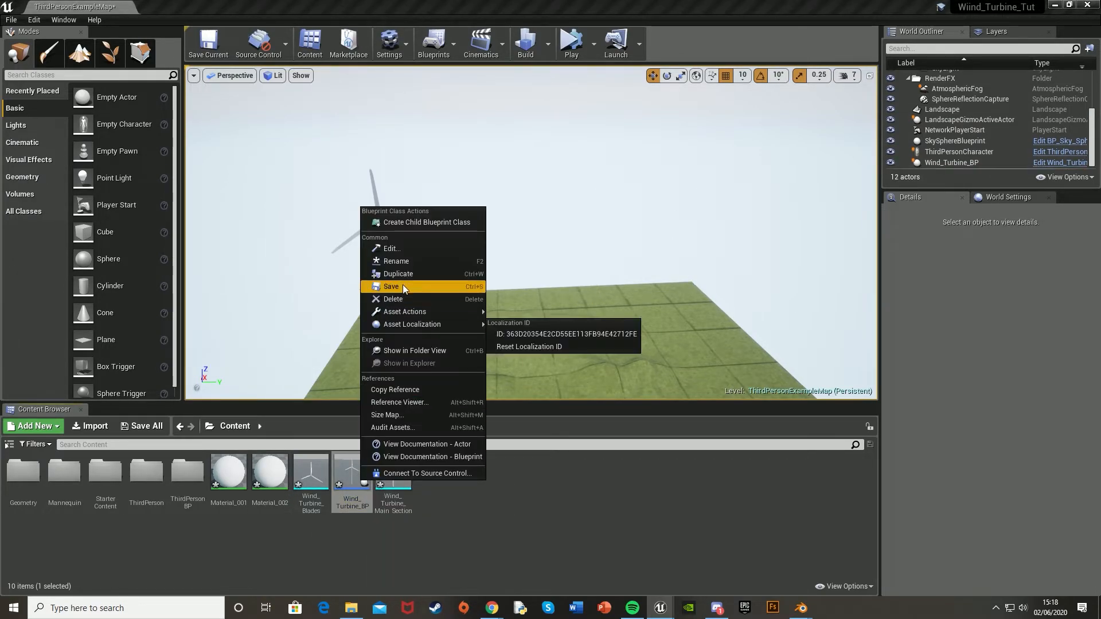
pyautogui.click(402, 274)
pyautogui.doubleClick(393, 472)
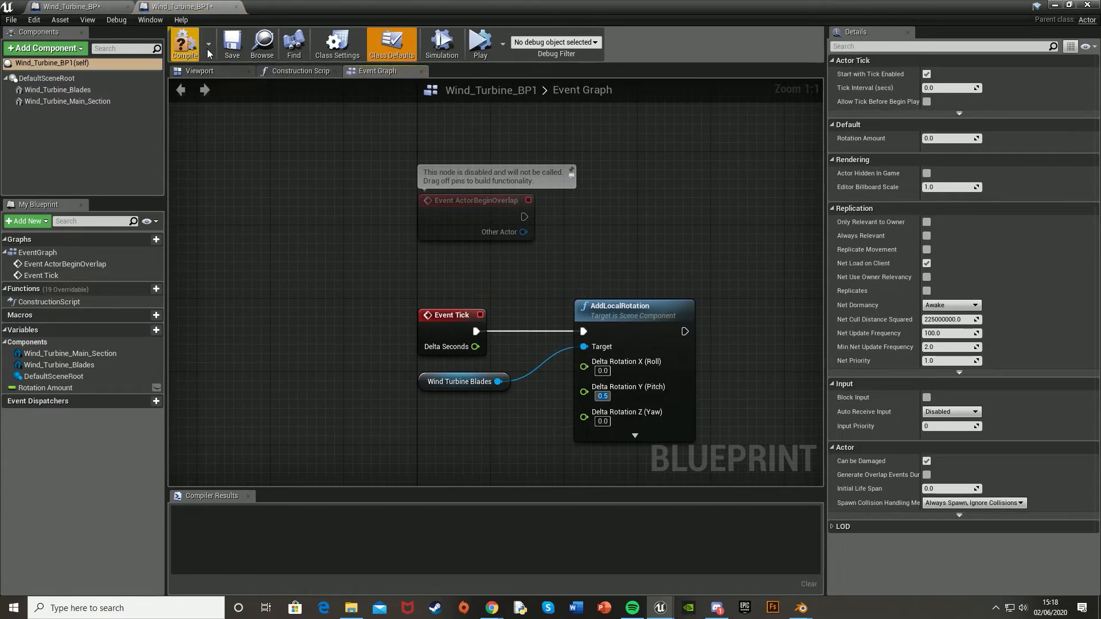
pyautogui.click(182, 46)
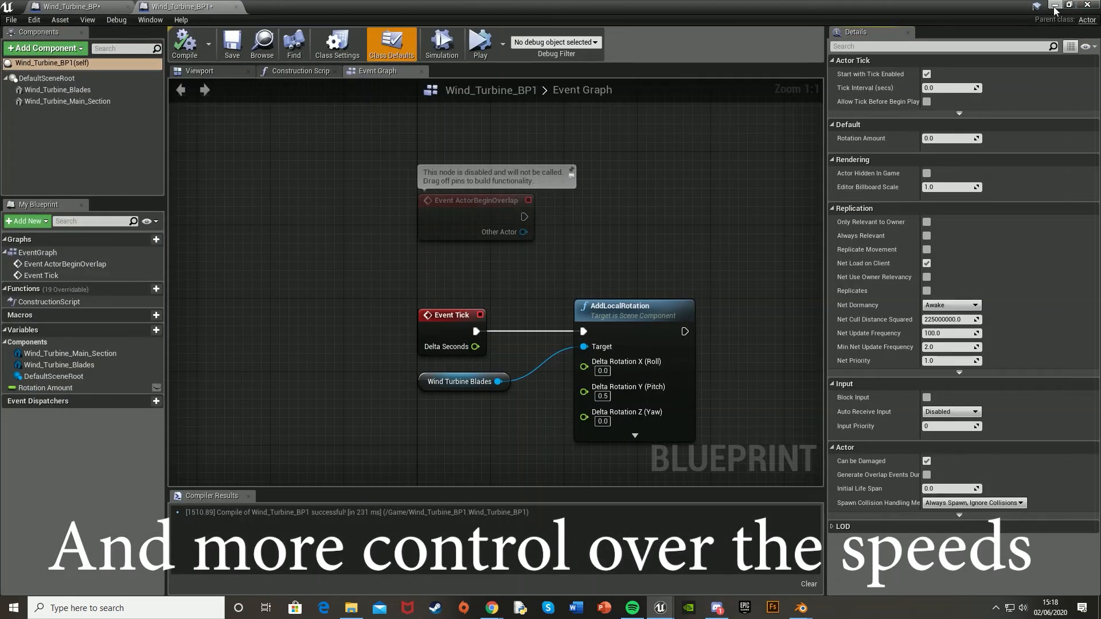
# Step: Return to the level and play-test the remaining turbine's blade rotation
pyautogui.click(1055, 6)
pyautogui.click(571, 43)
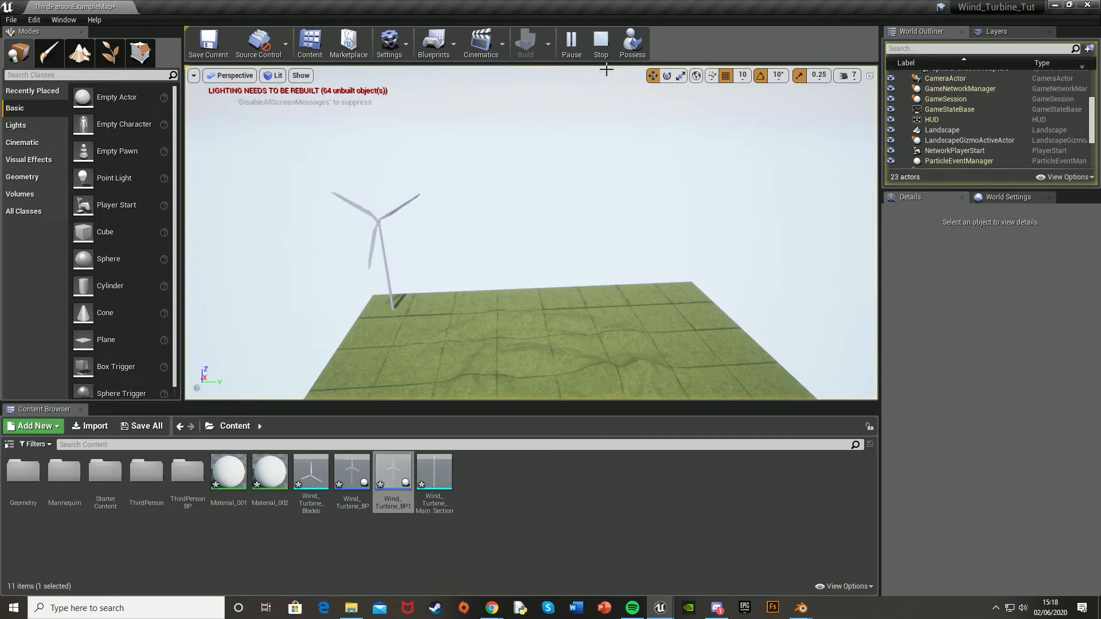
pyautogui.click(601, 43)
# Step: Place a Wind_Turbine_BP1 at about X 21260, Y 1190, with Z location 6490 and Z rotation 100 degrees
pyautogui.moveTo(393, 476); pyautogui.dragTo(572, 299)
pyautogui.click(1058, 318)
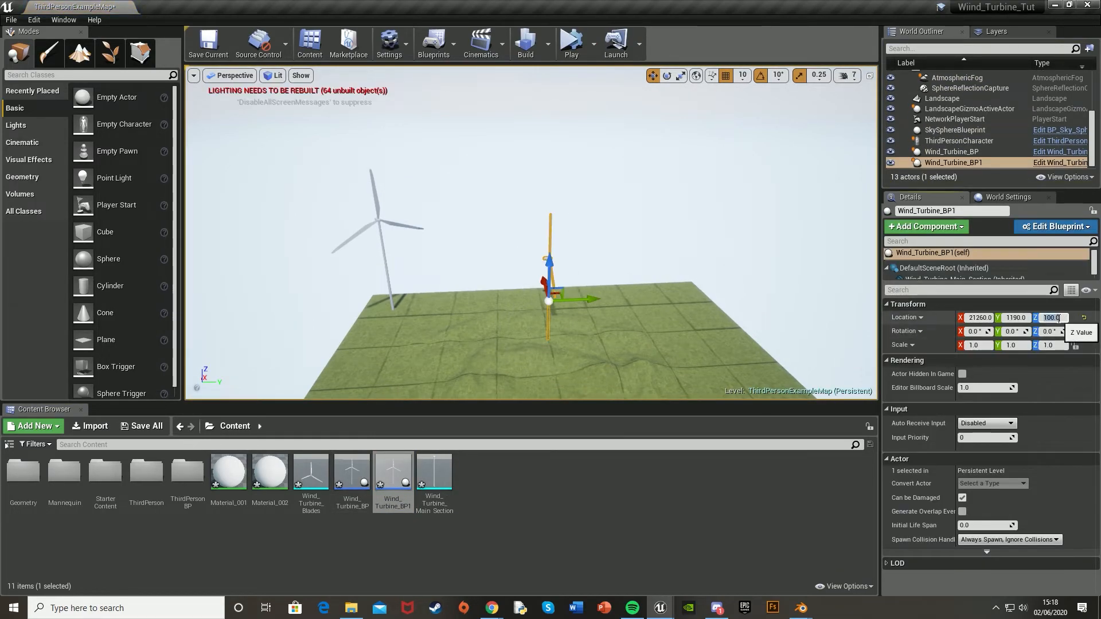
pyautogui.click(524, 268)
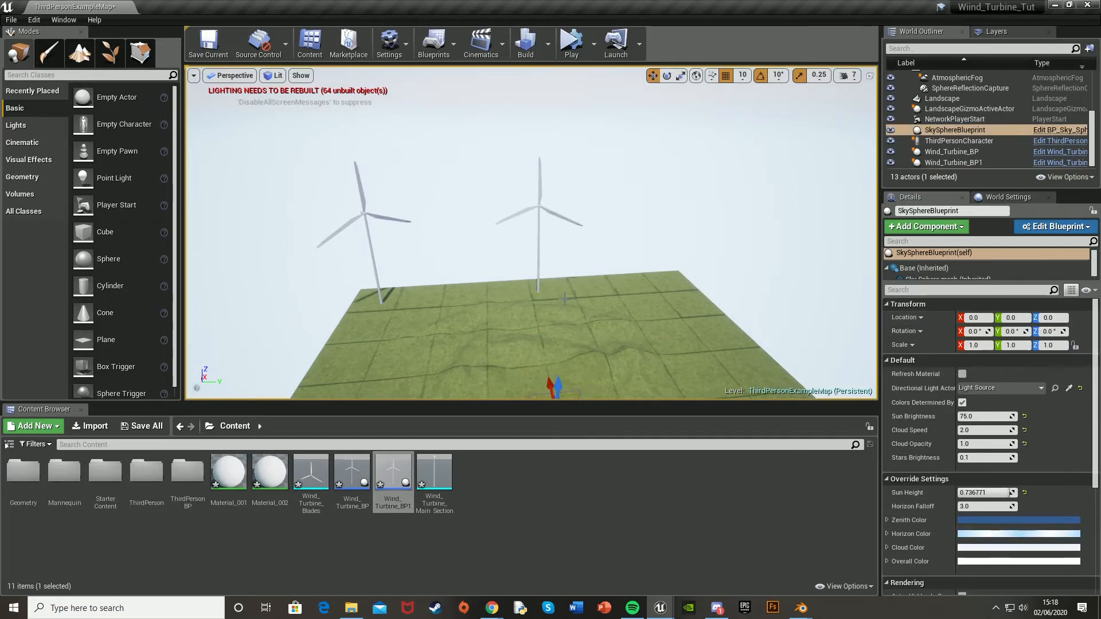
# Step: Duplicate the Wind_Turbine_BP1 turbine along the Y axis to about Y 17870, and fine-tune the copy's Z rotation and Y position
pyautogui.moveTo(562, 294); pyautogui.dragTo(568, 344, button='right')
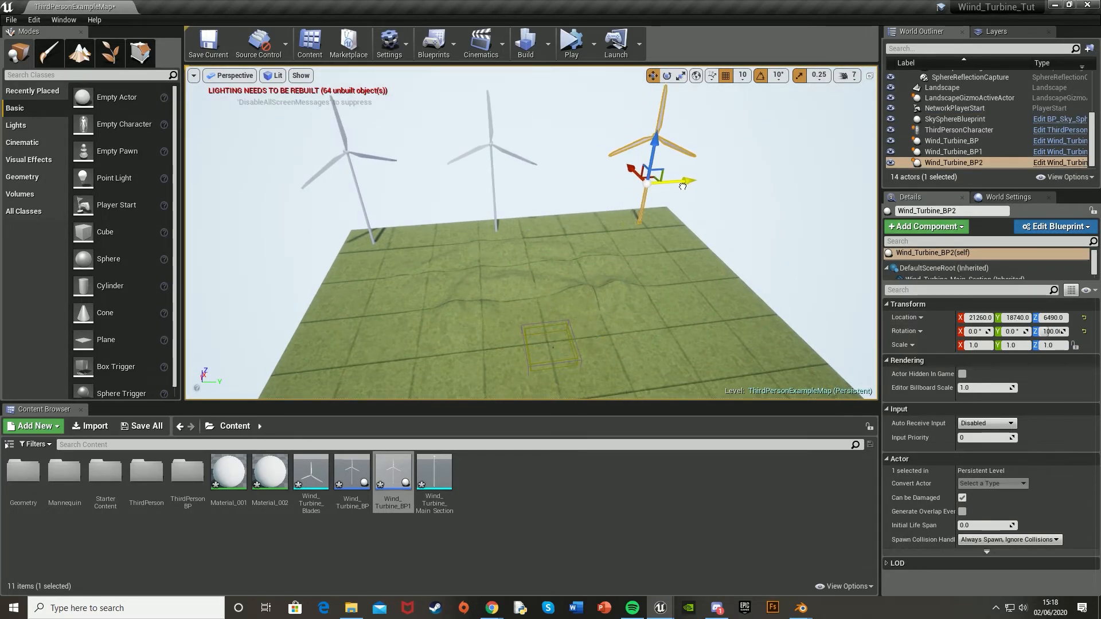
pyautogui.press('e')
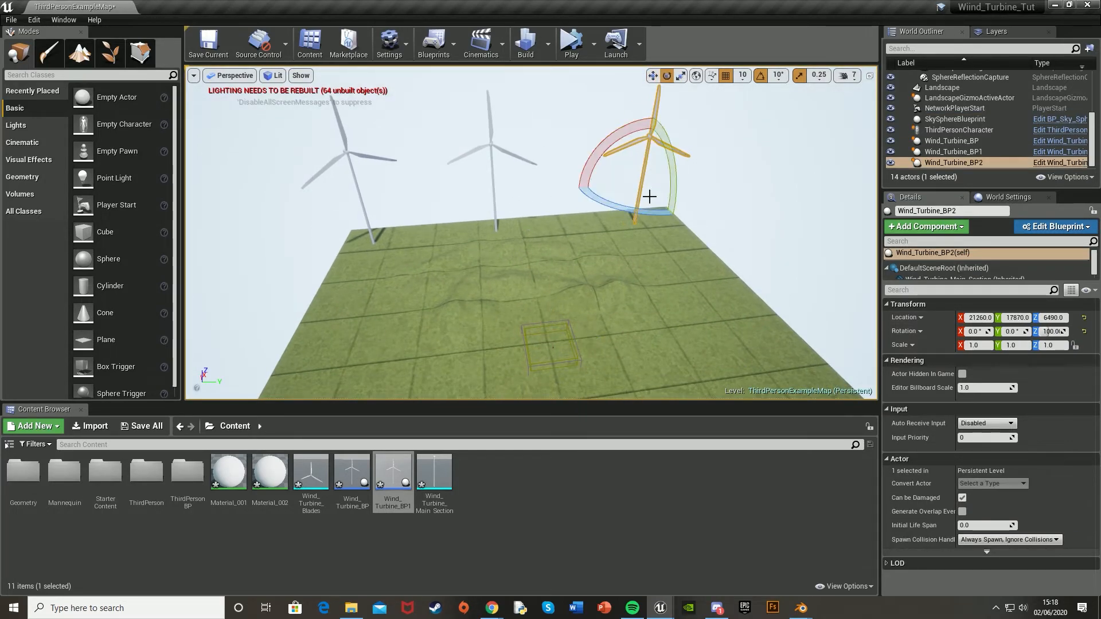
pyautogui.moveTo(641, 214); pyautogui.dragTo(625, 211)
pyautogui.press('w')
pyautogui.moveTo(677, 180); pyautogui.dragTo(689, 178)
# Step: Place another Wind_Turbine_BP at about X 20510, Y 9300, and match its height and facing direction to the other turbines
pyautogui.moveTo(357, 474); pyautogui.dragTo(583, 226)
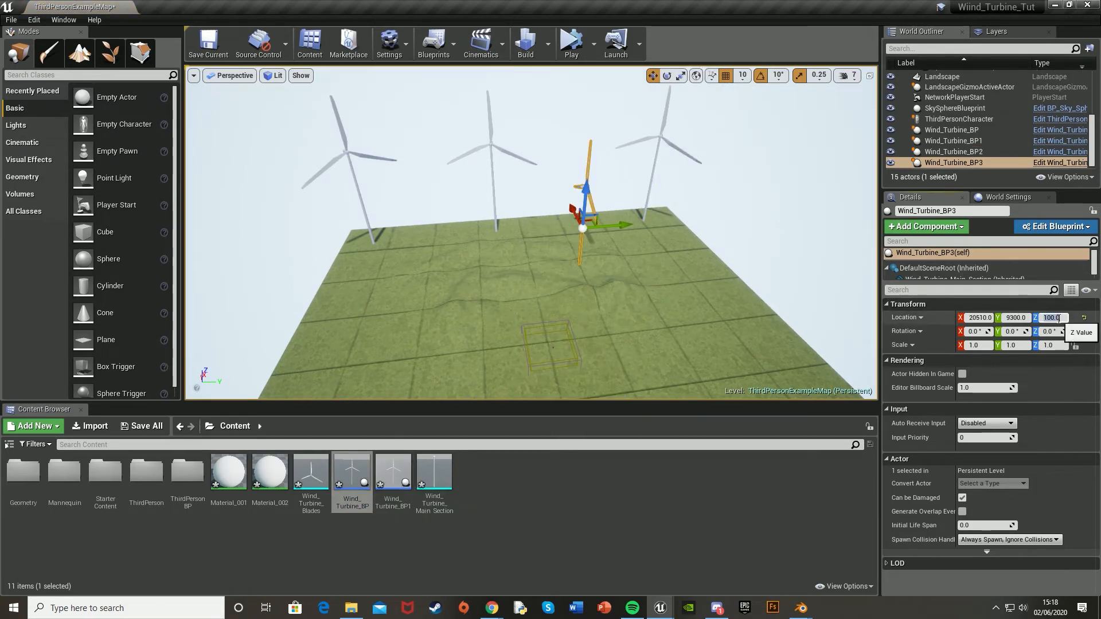
pyautogui.scroll(2, 586, 227)
# Step: Play the level and compare the blade speeds of the two turbine blueprints from near and far
pyautogui.hotkey('alt', 'p')
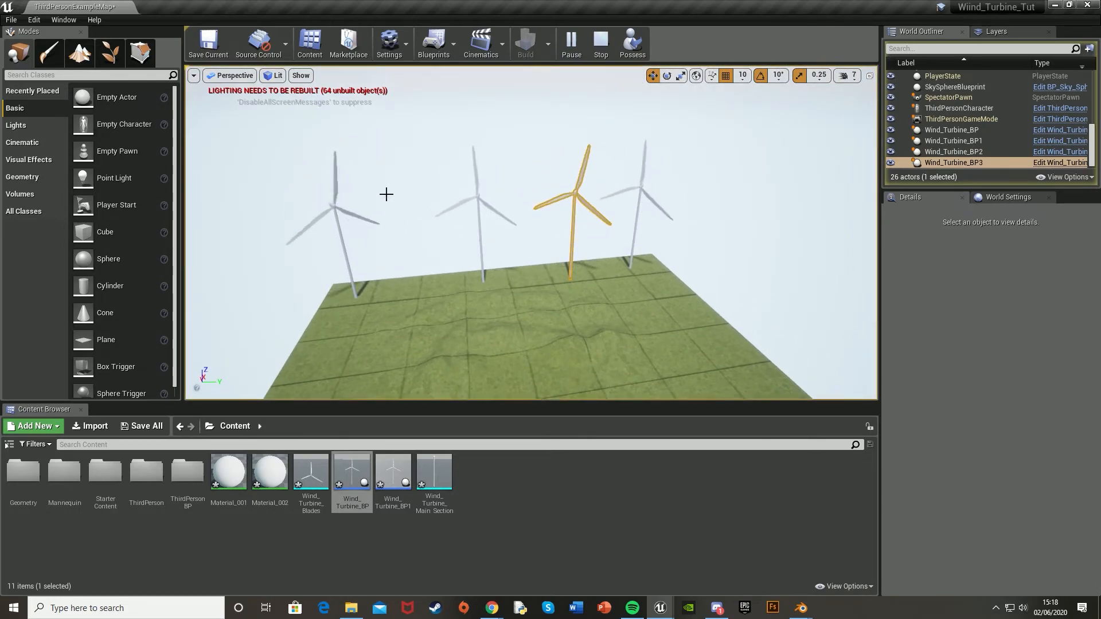
pyautogui.moveTo(578, 286)
pyautogui.mouseDown(button='right')
pyautogui.moveTo(551, 276)
pyautogui.moveTo(591, 285)
pyautogui.mouseUp(button='right')
pyautogui.press('w')
pyautogui.moveTo(625, 130); pyautogui.dragTo(568, 130, button='right')
pyautogui.press('s')
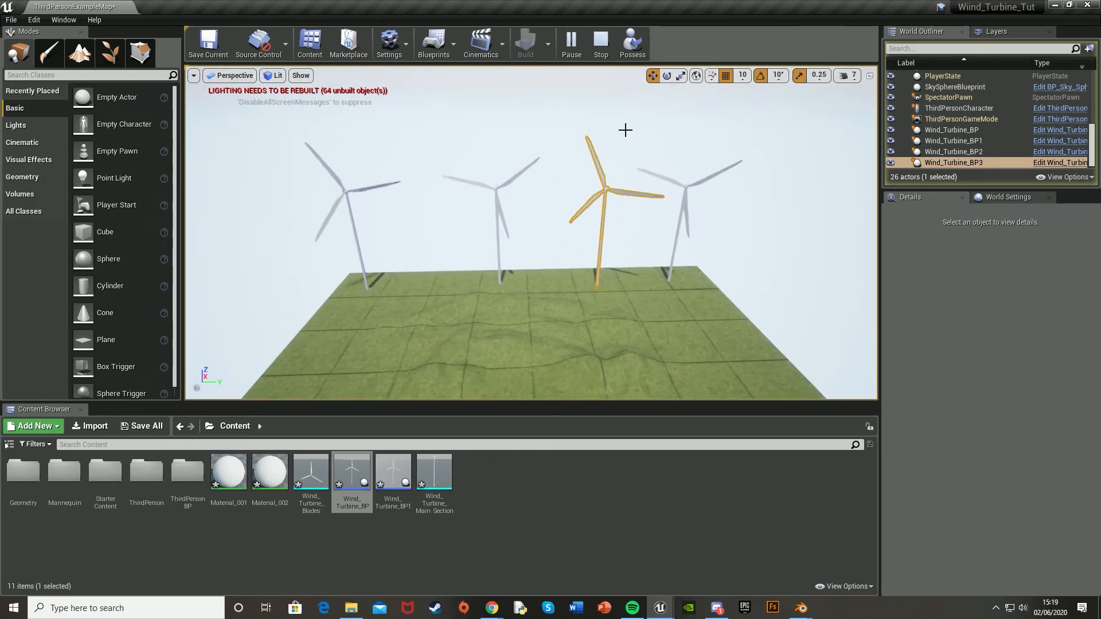